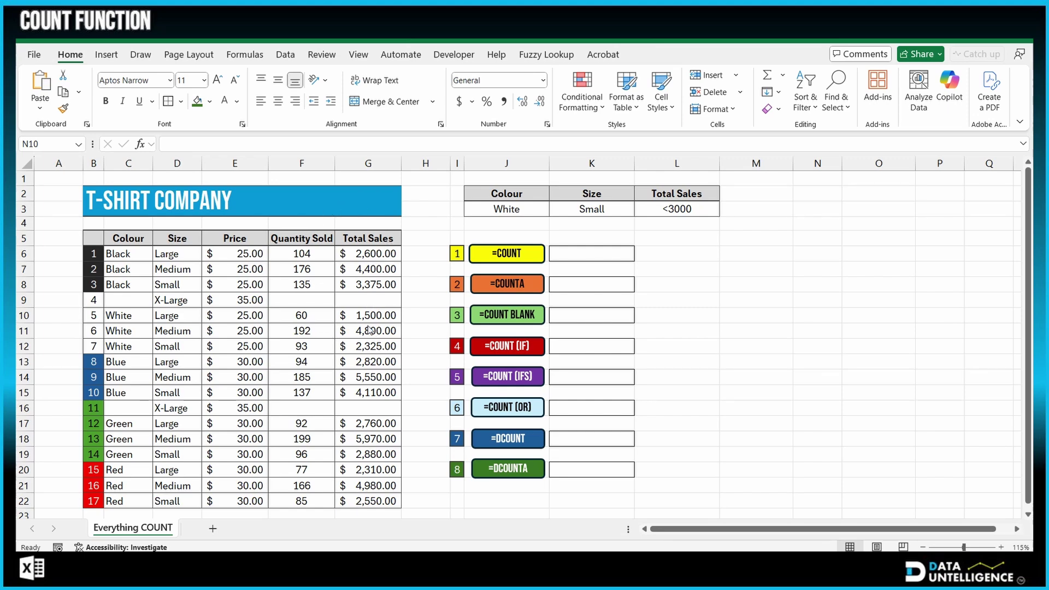
Enter a COUNT formula in K6 that counts the numeric entries in the Total Sales range G6:G22
left_click(593, 256)
type("=")
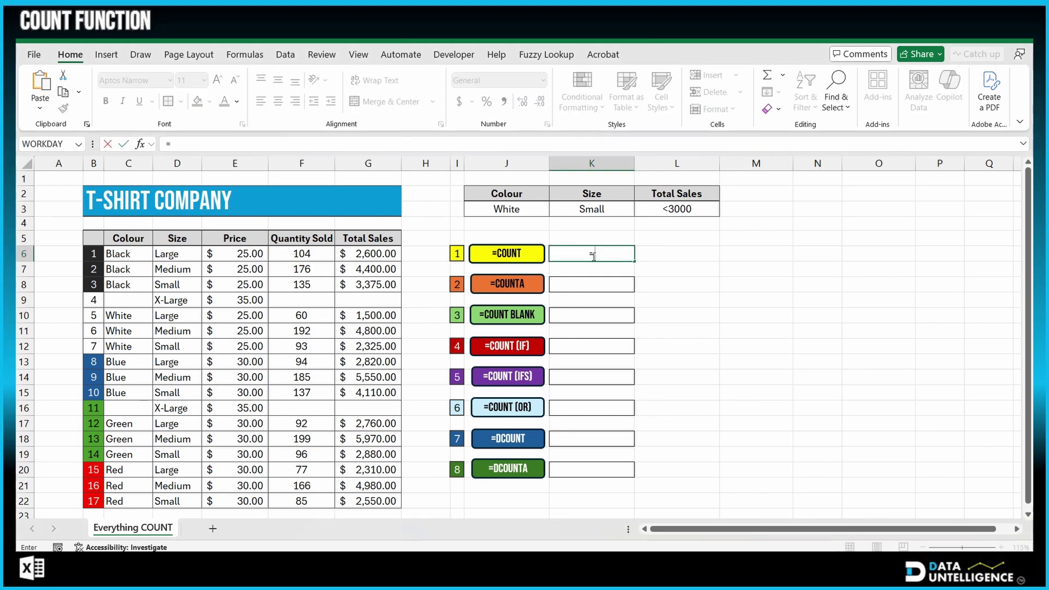
type("count(")
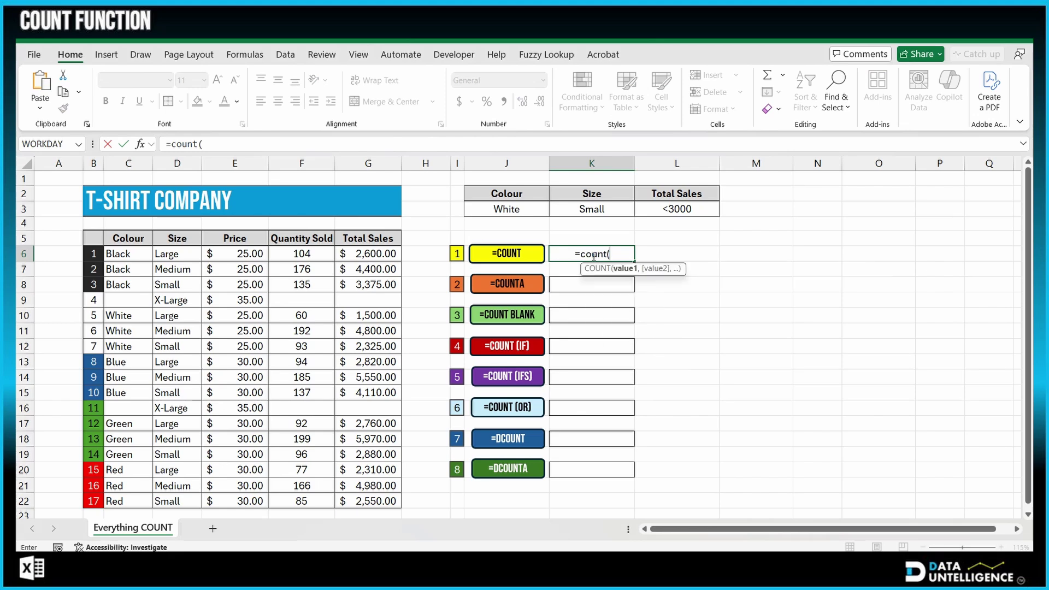
left_click_drag(350, 254, 349, 505)
key("Return")
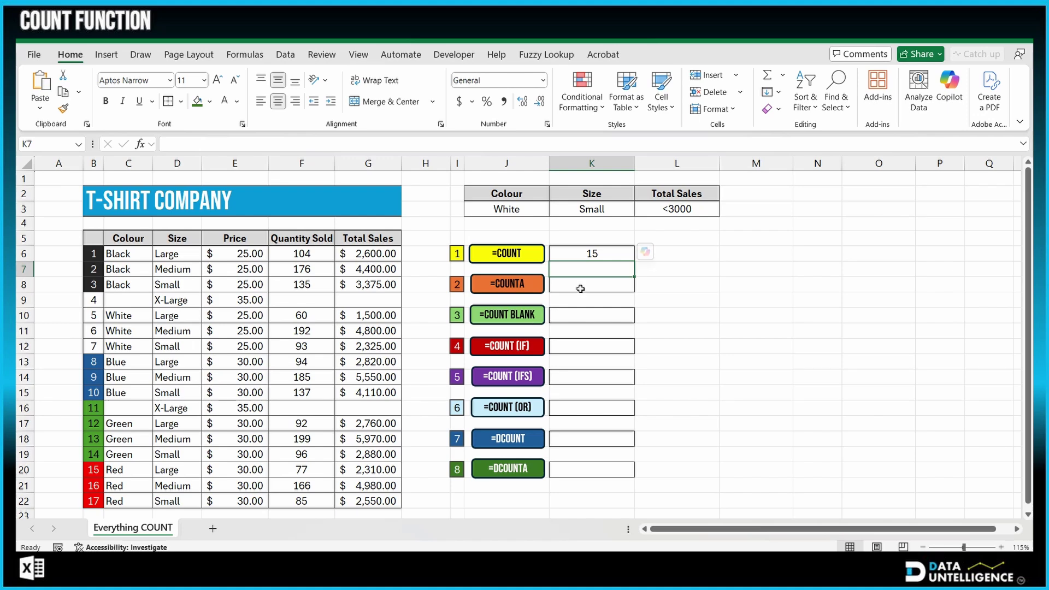
Enter a COUNT formula in L6 over the Colour range C6:C22 to test COUNT on text entries
left_click(681, 254)
type("=count(")
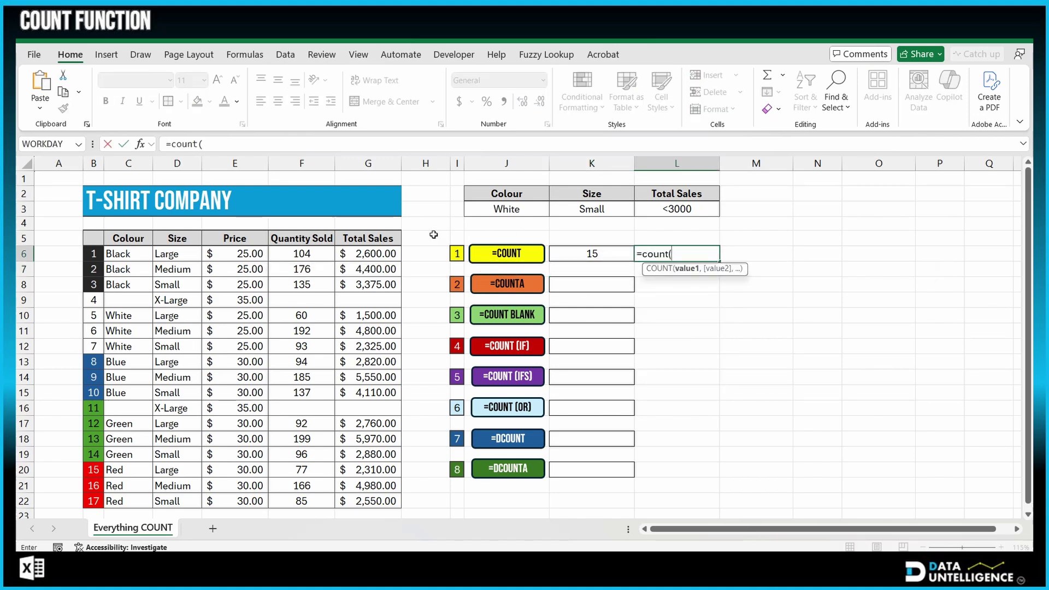
left_click_drag(123, 254, 116, 501)
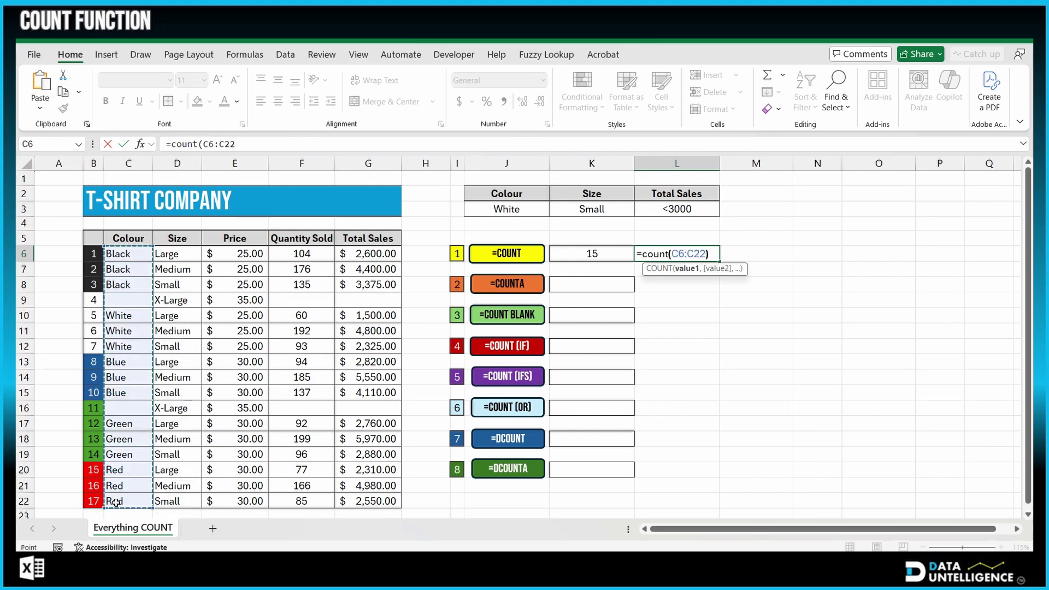
key("Return")
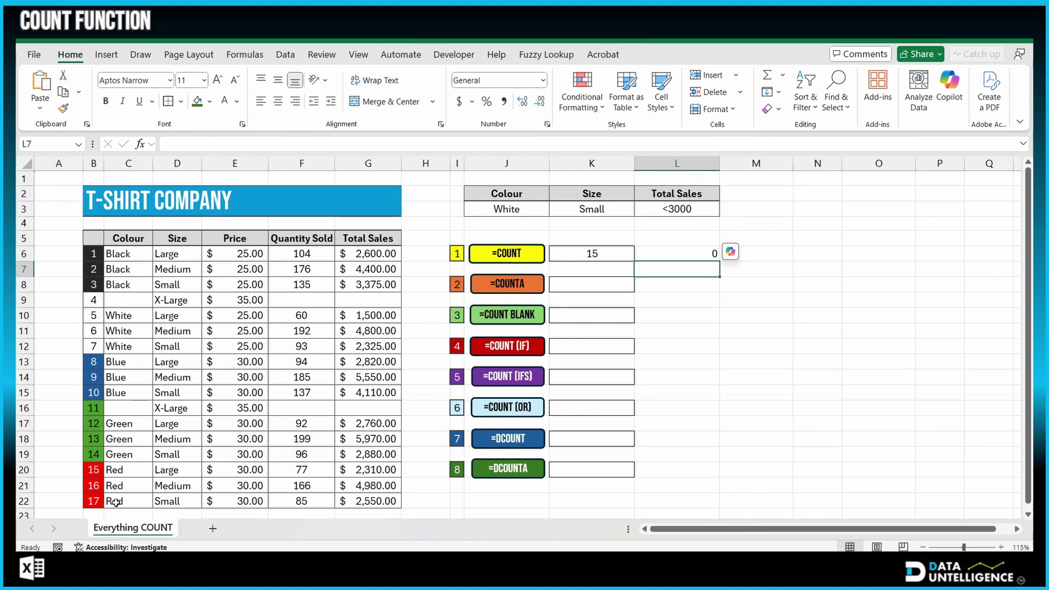
left_click(699, 254)
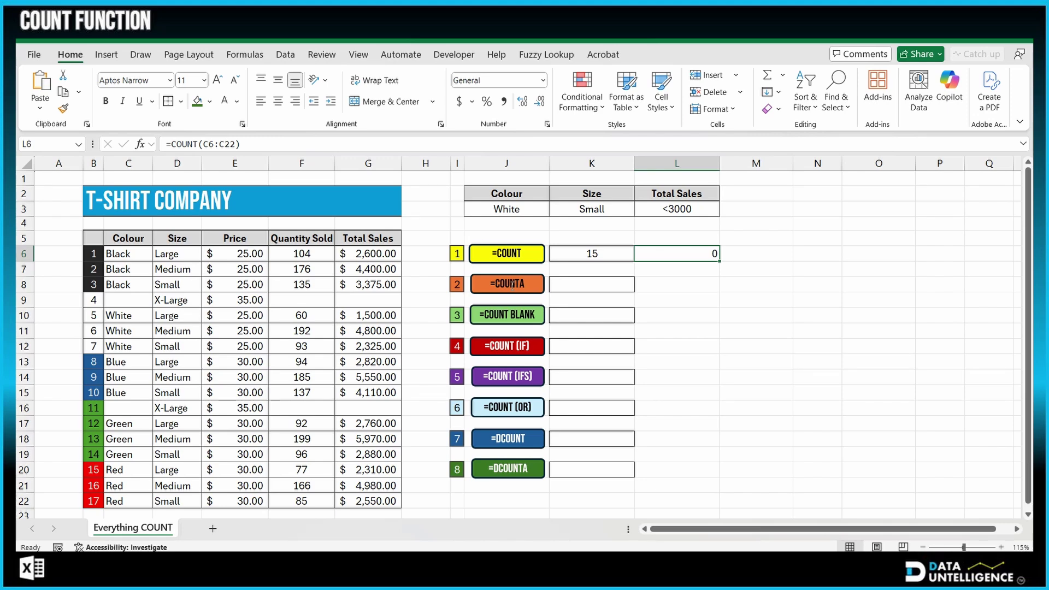
Enter a COUNTA formula in K8 that counts the non-empty cells in the Colour range C6:C22
left_click(590, 285)
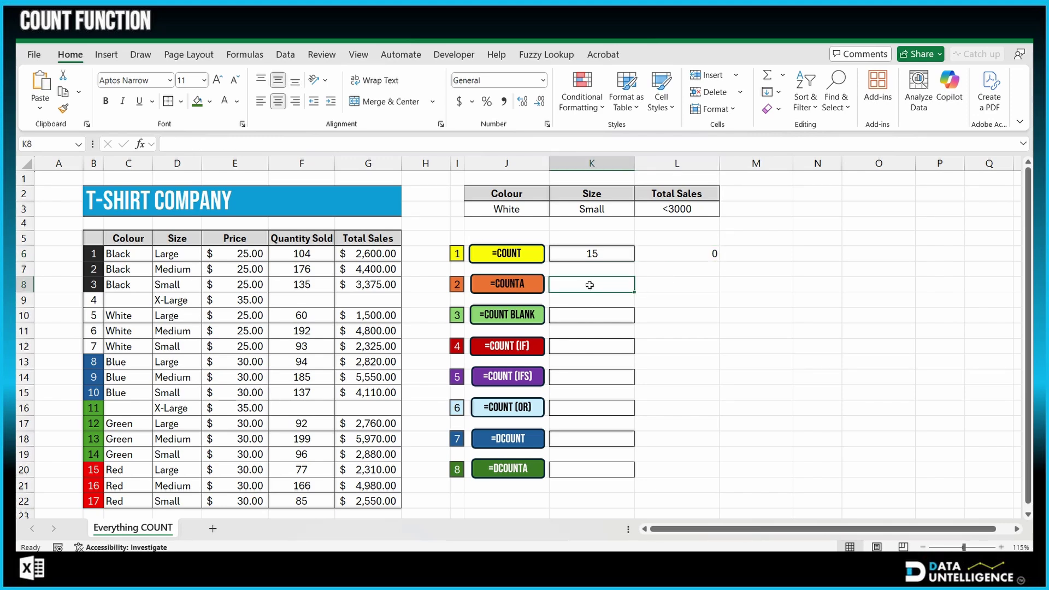
type("=counta")
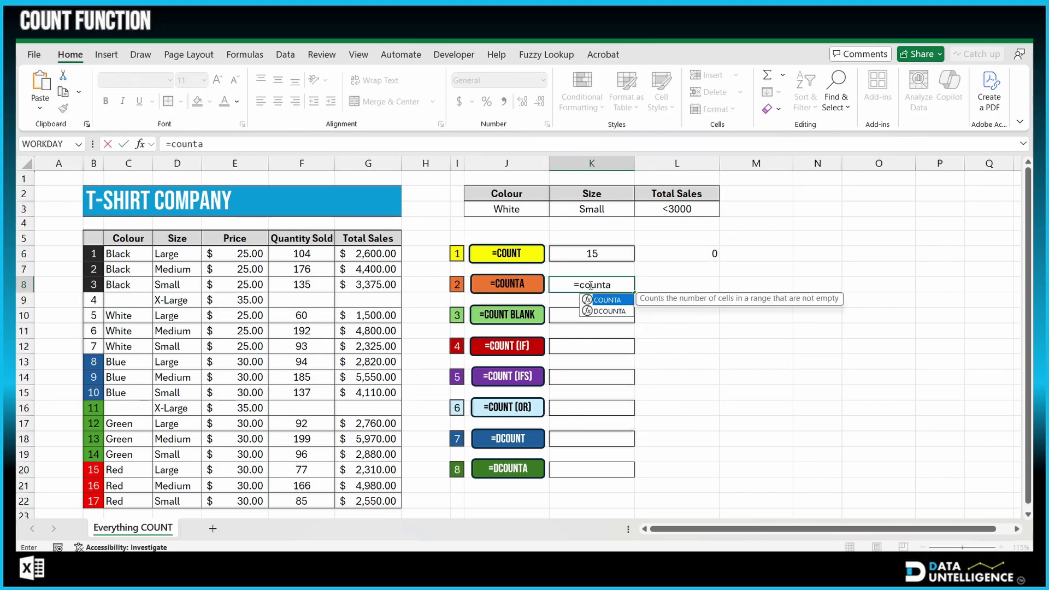
type("(")
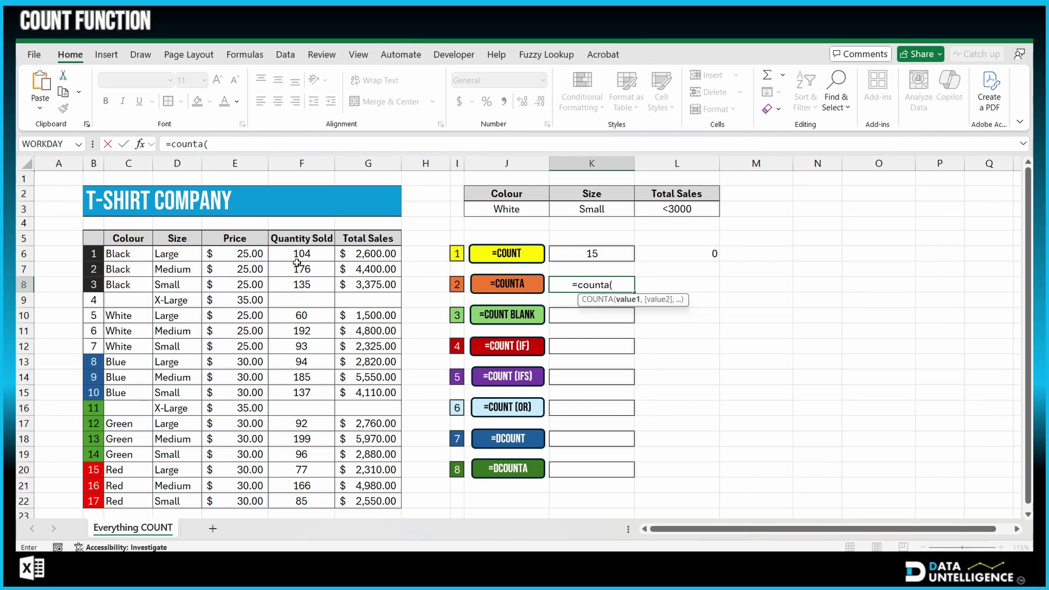
left_click_drag(122, 255, 135, 501)
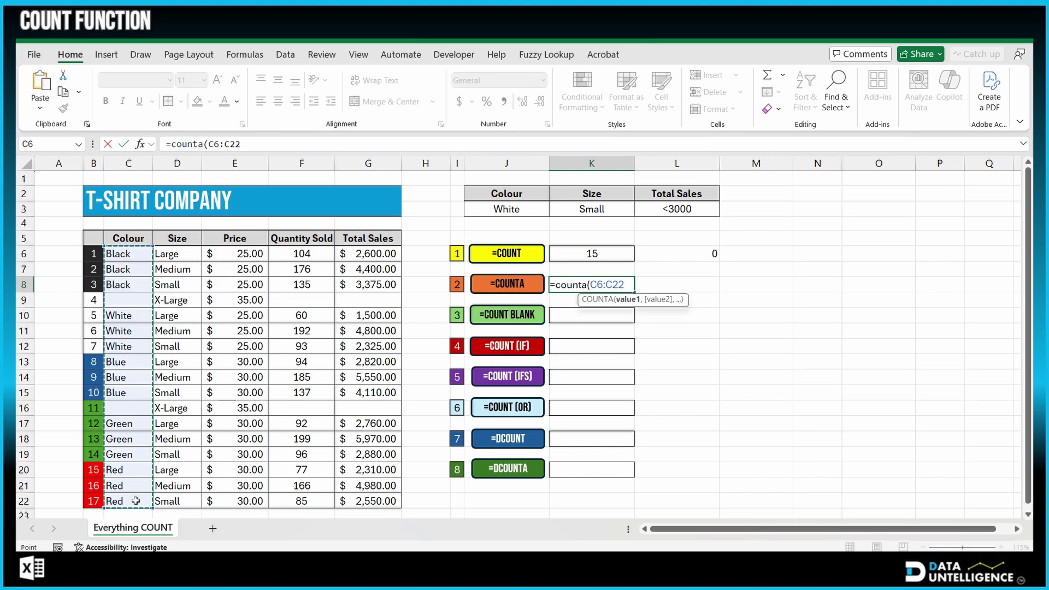
type(")")
key("Return")
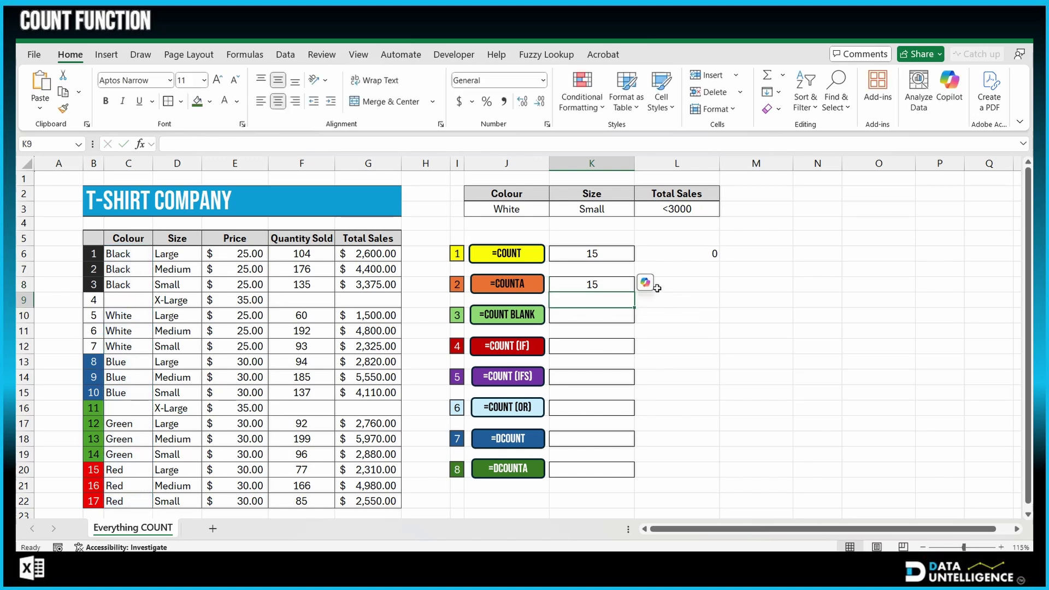
left_click_drag(140, 253, 145, 501)
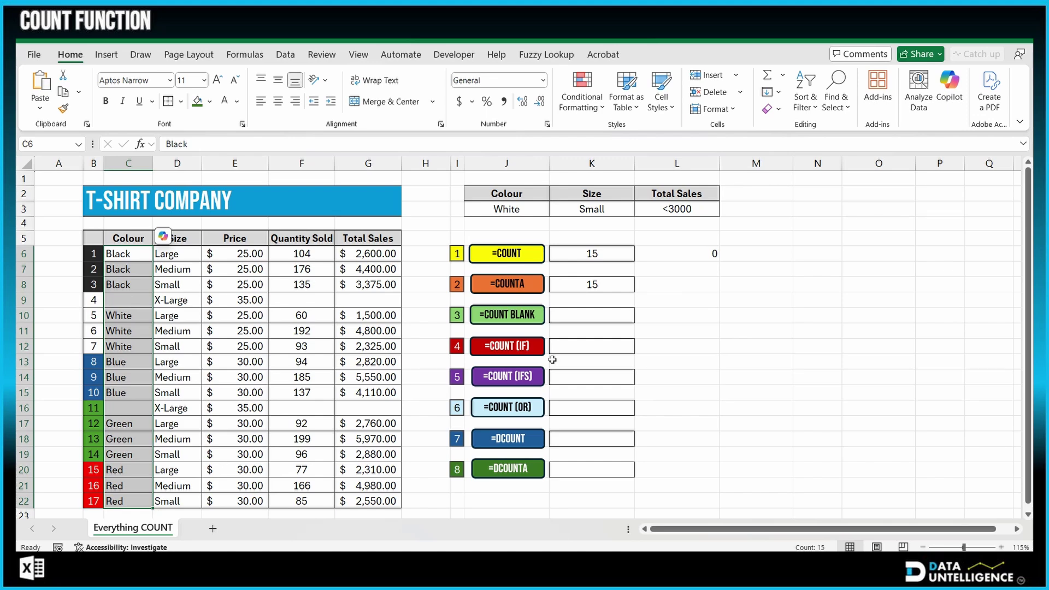
left_click(729, 361)
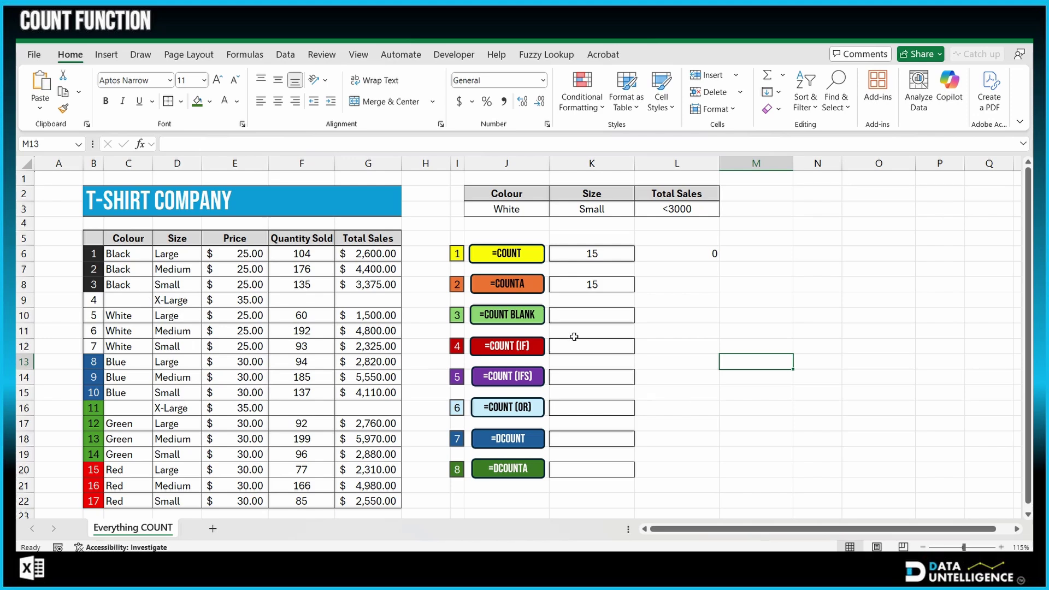
Enter a COUNTBLANK formula in K10 that counts the empty cells in the Colour range C6:C22
double_click(586, 317)
type("=countbl")
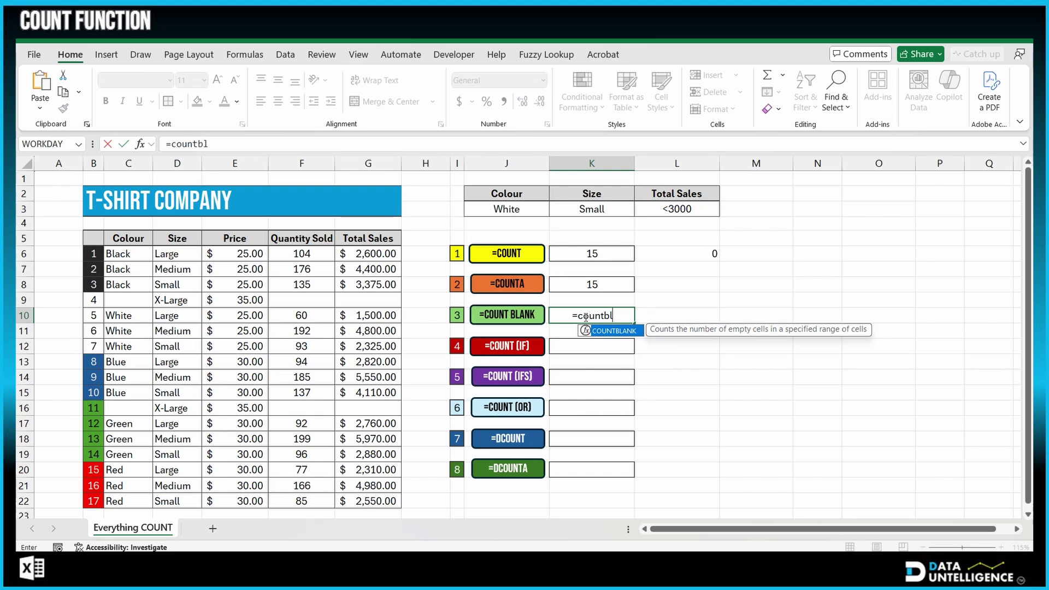
key("Tab")
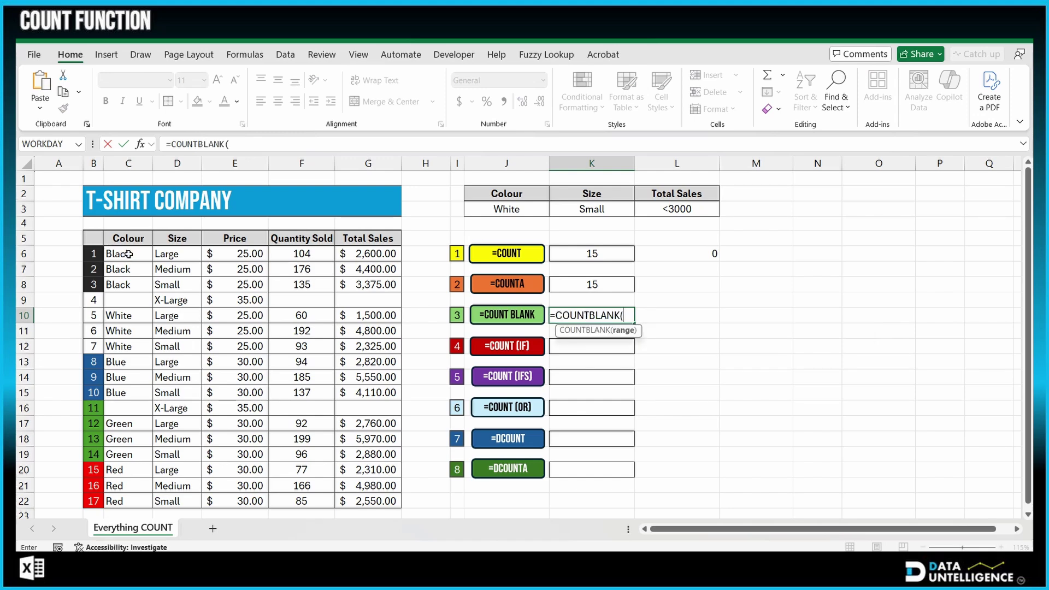
left_click_drag(129, 254, 122, 503)
type(")")
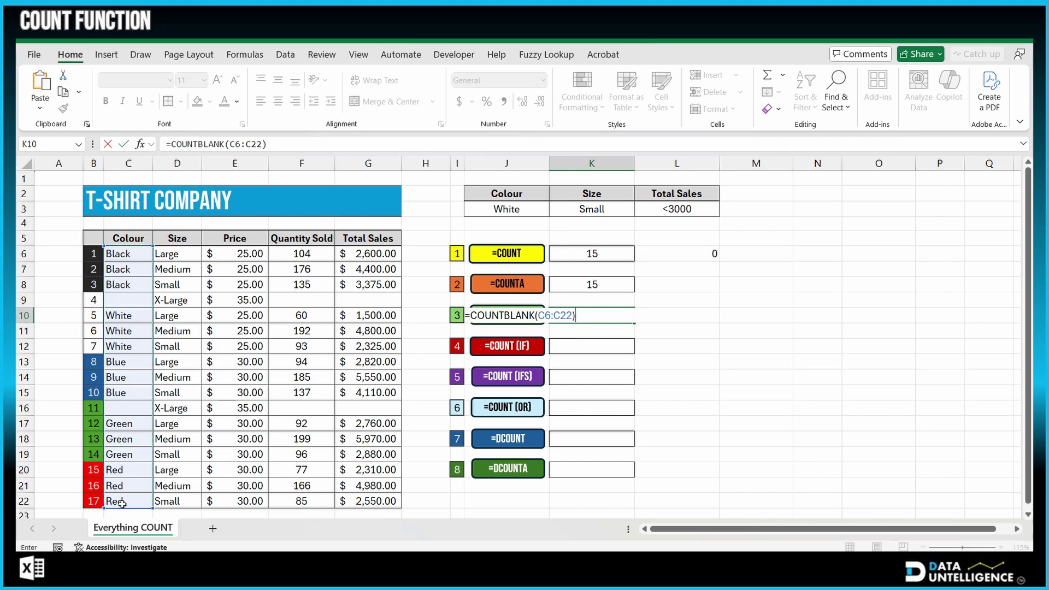
key("Return")
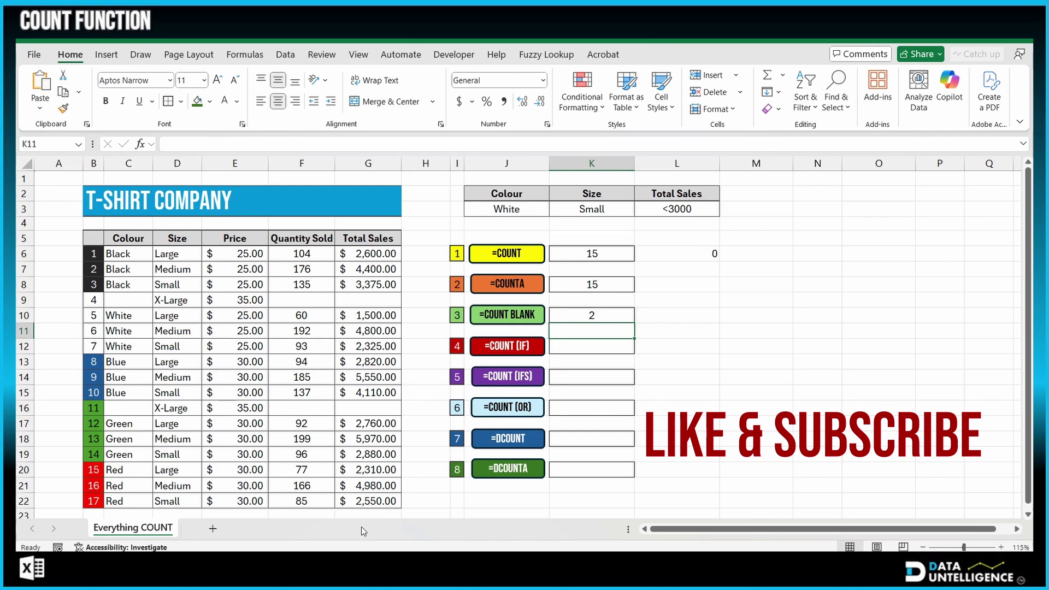
Enter a COUNTIF formula in K12 over the Total Sales range G6:G22 with the criterion "<3000"
double_click(601, 347)
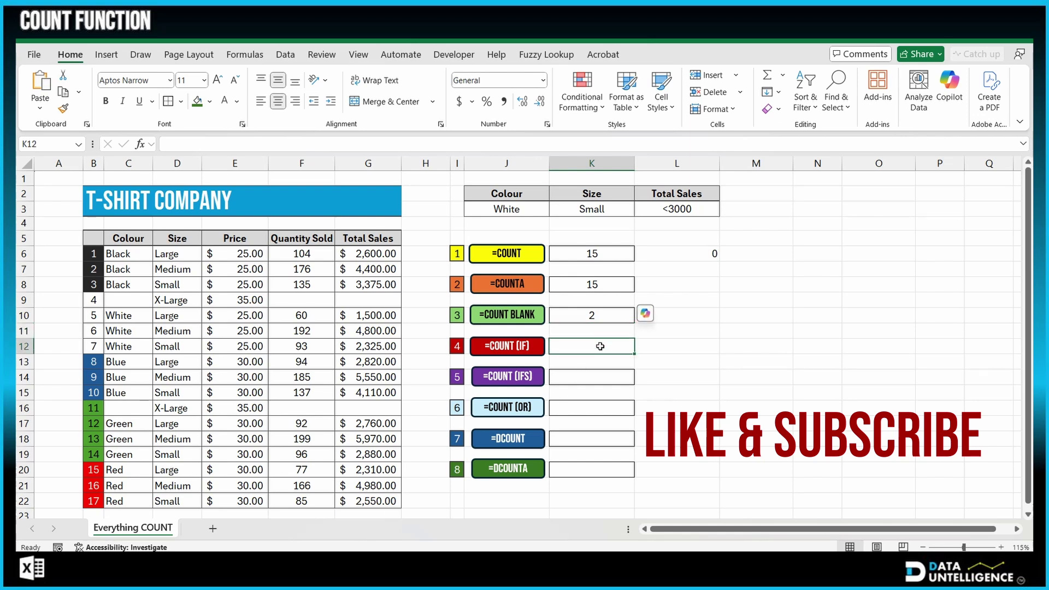
type("=count")
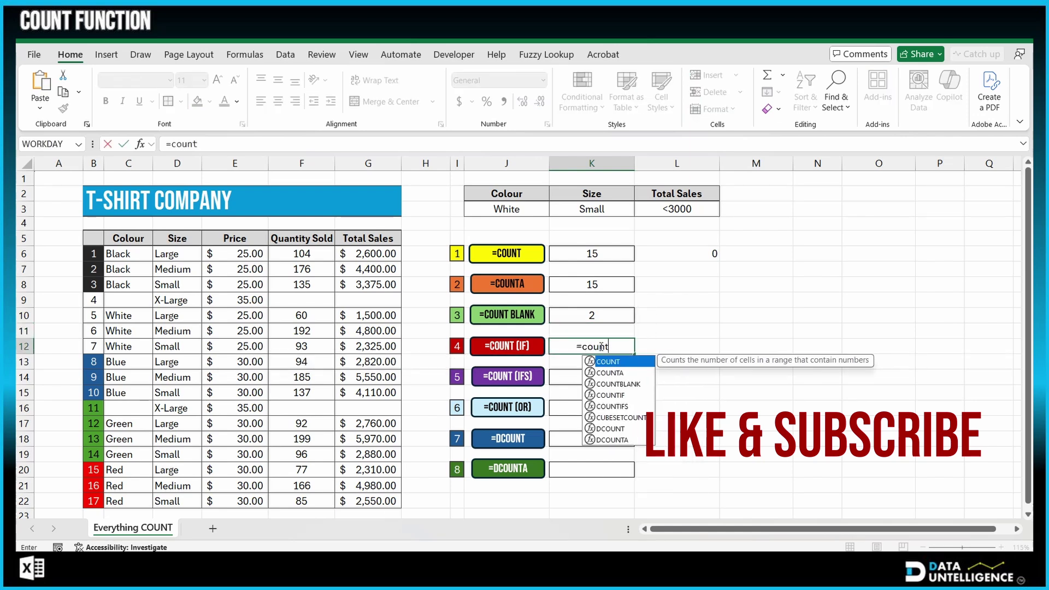
type("if")
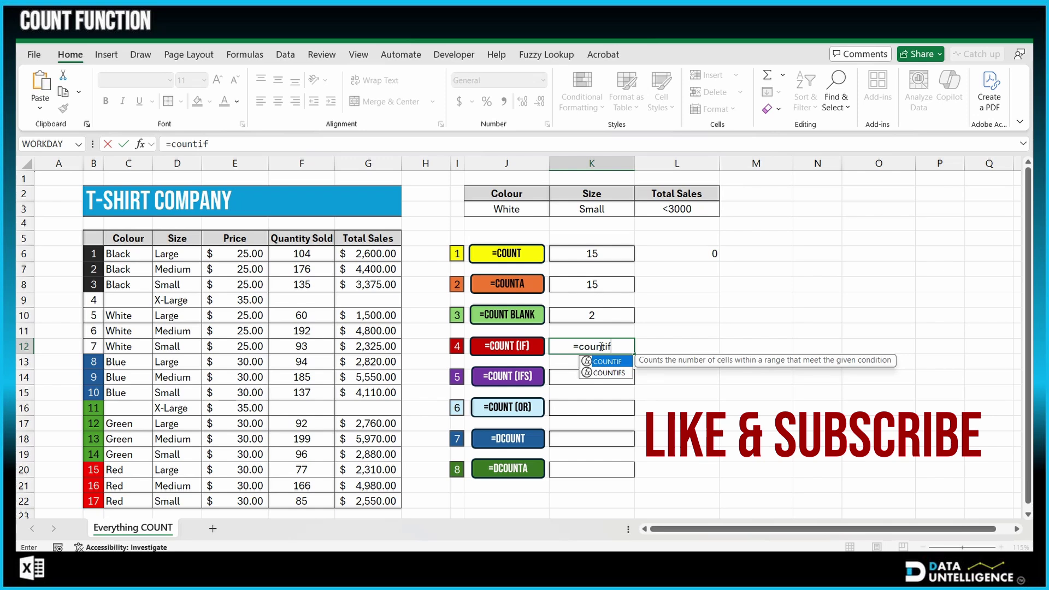
type("(")
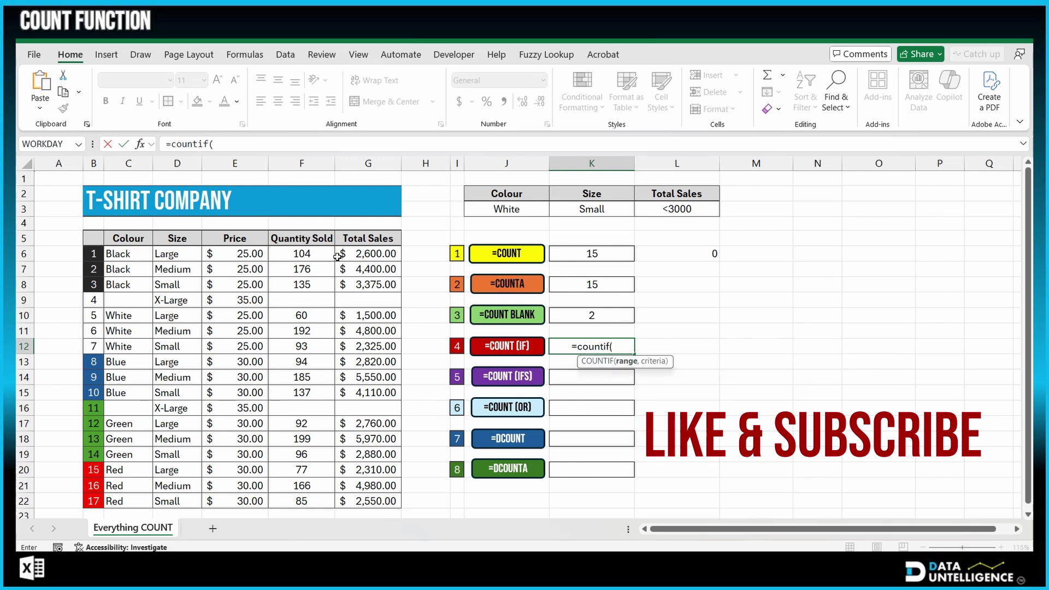
left_click_drag(348, 254, 365, 501)
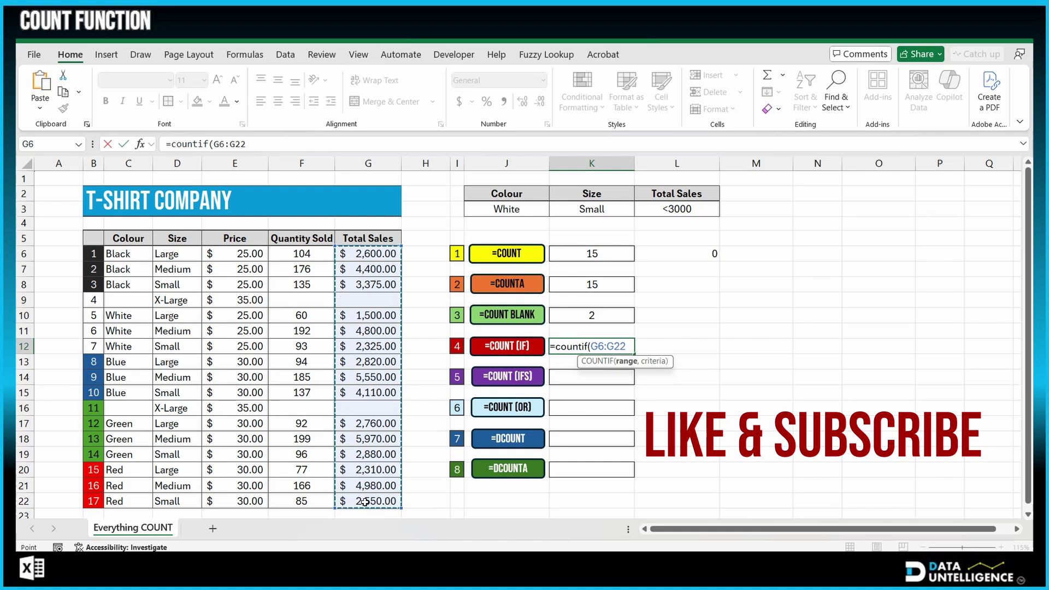
type(",")
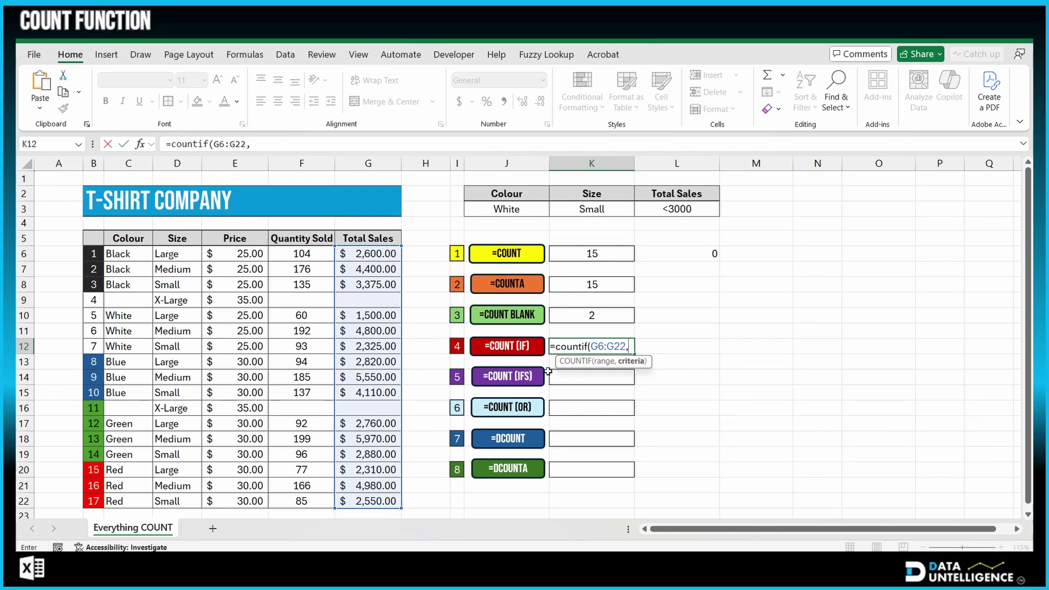
type("\"<3000")
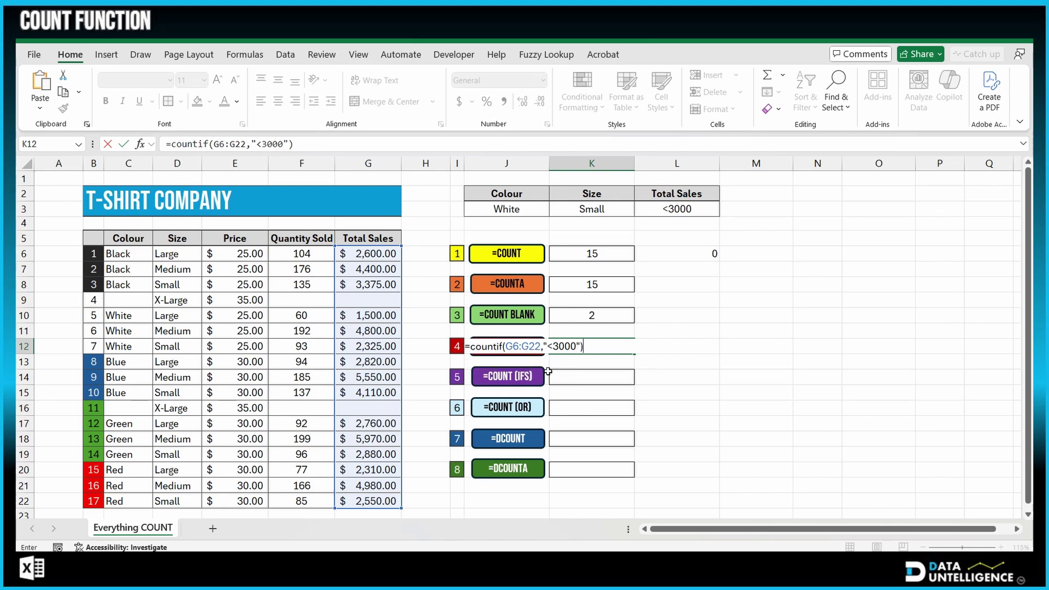
key("Return")
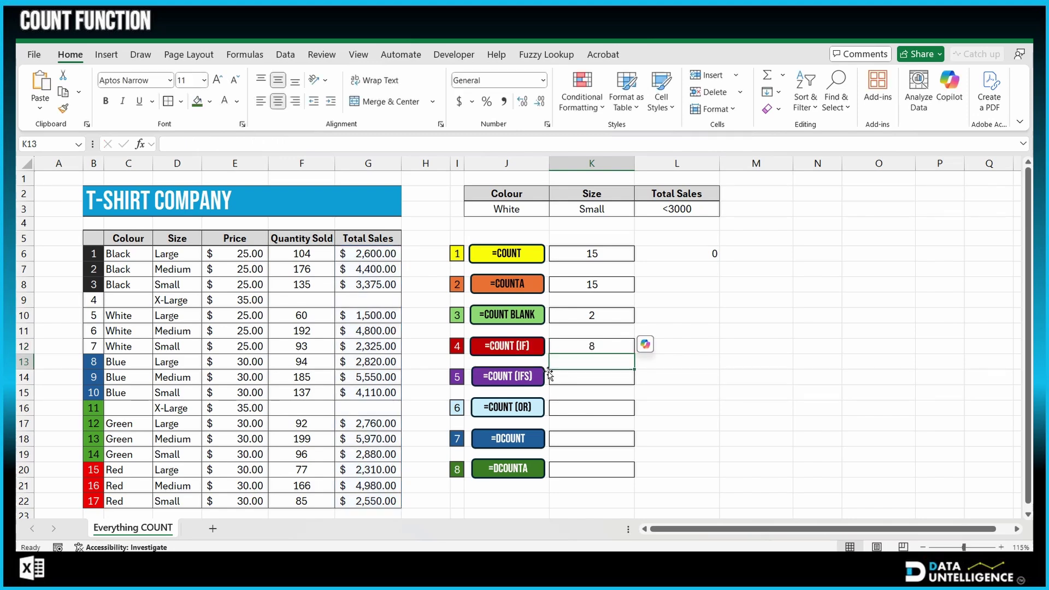
left_click_drag(371, 254, 374, 510)
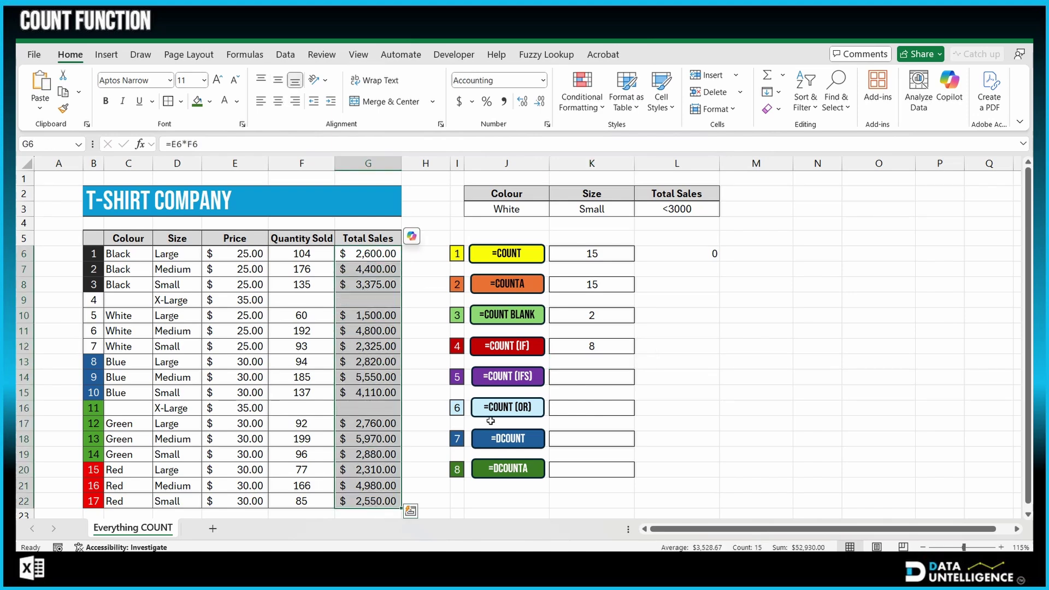
Replace the hard-coded criterion in the K12 COUNTIF formula with a reference to cell L3
left_click(584, 347)
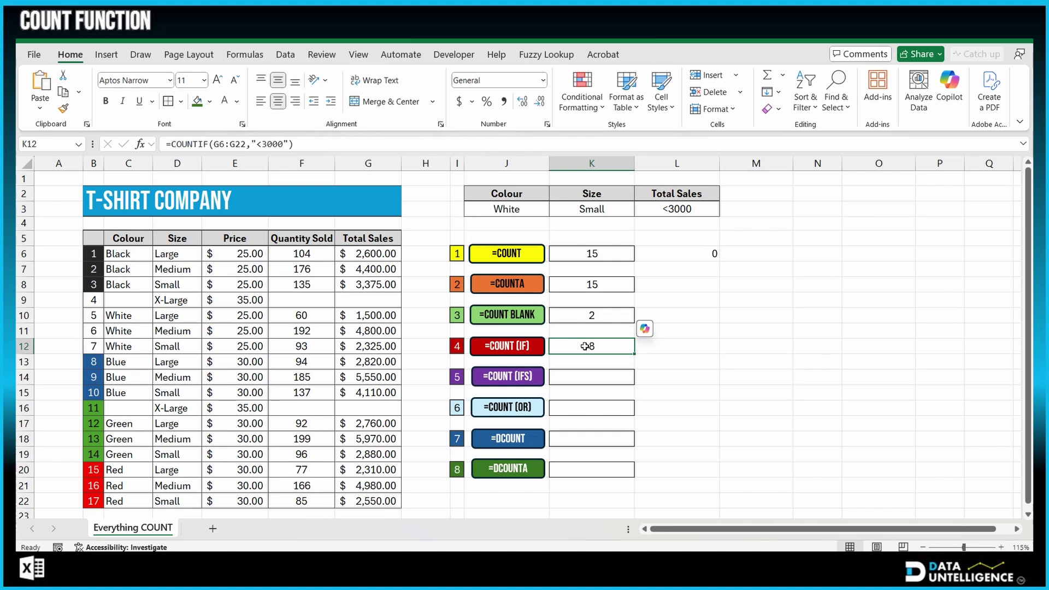
left_click_drag(252, 144, 288, 143)
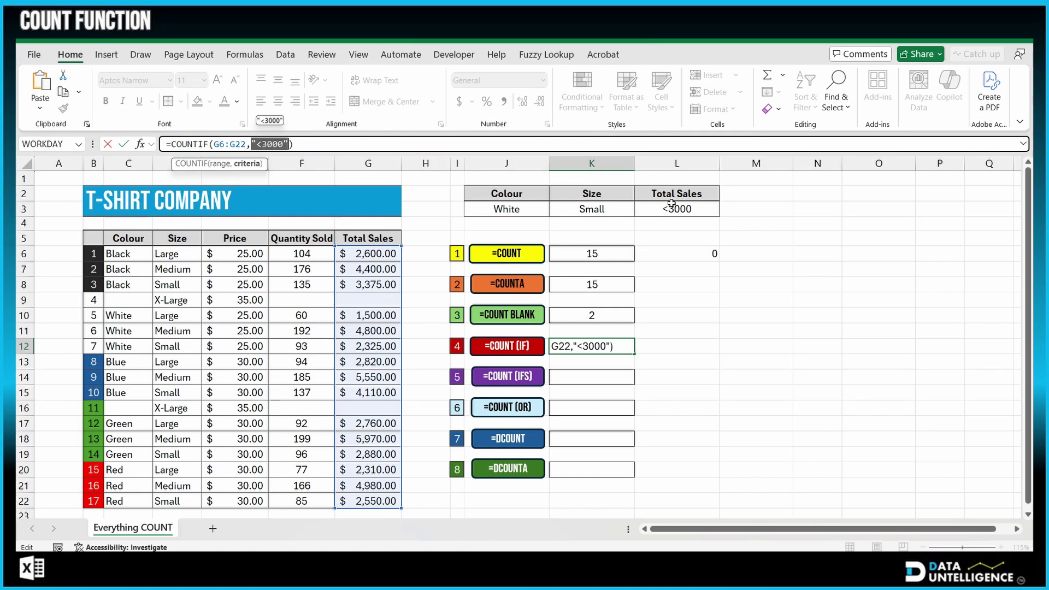
left_click(672, 205)
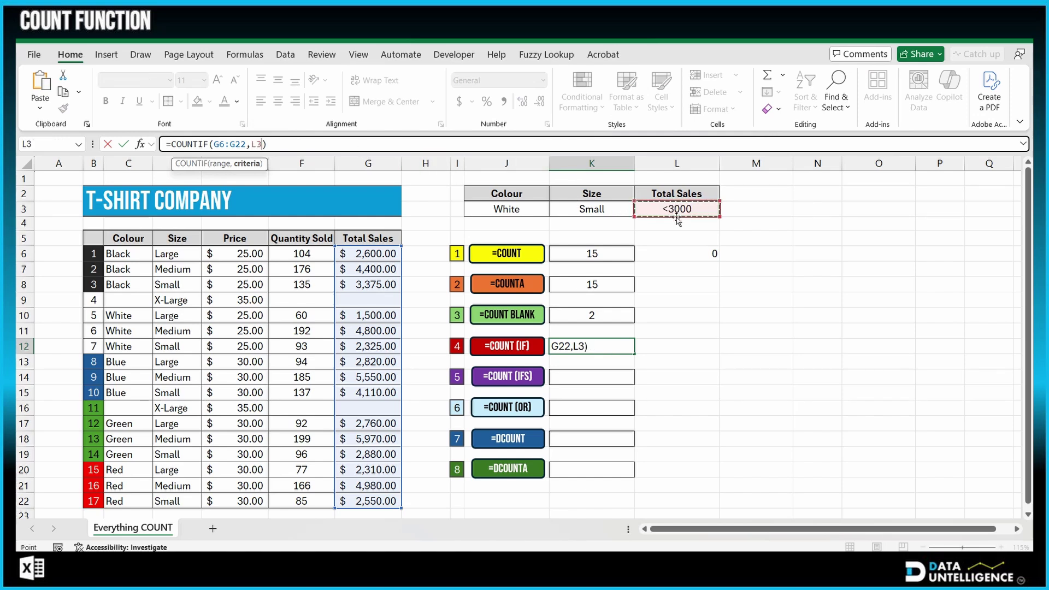
key("Return")
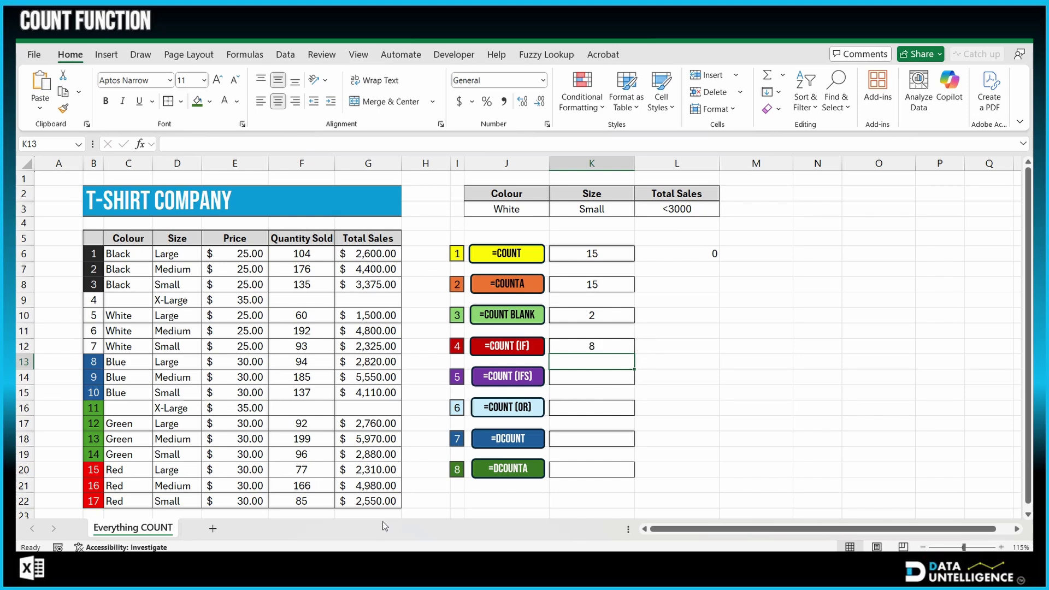
left_click(604, 348)
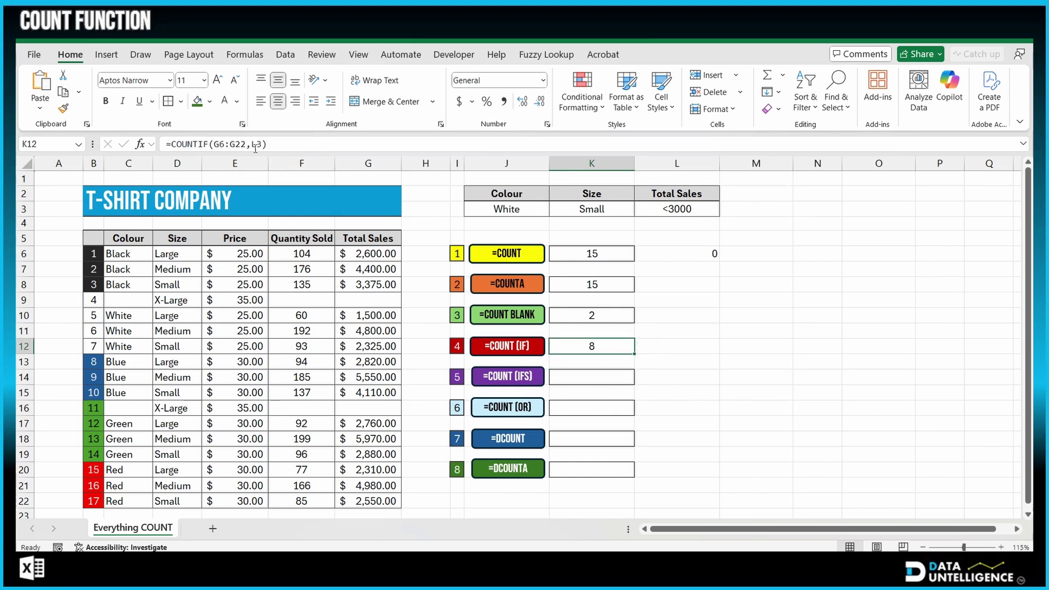
Change the Total Sales criterion in L3 to >4000
left_click(690, 208)
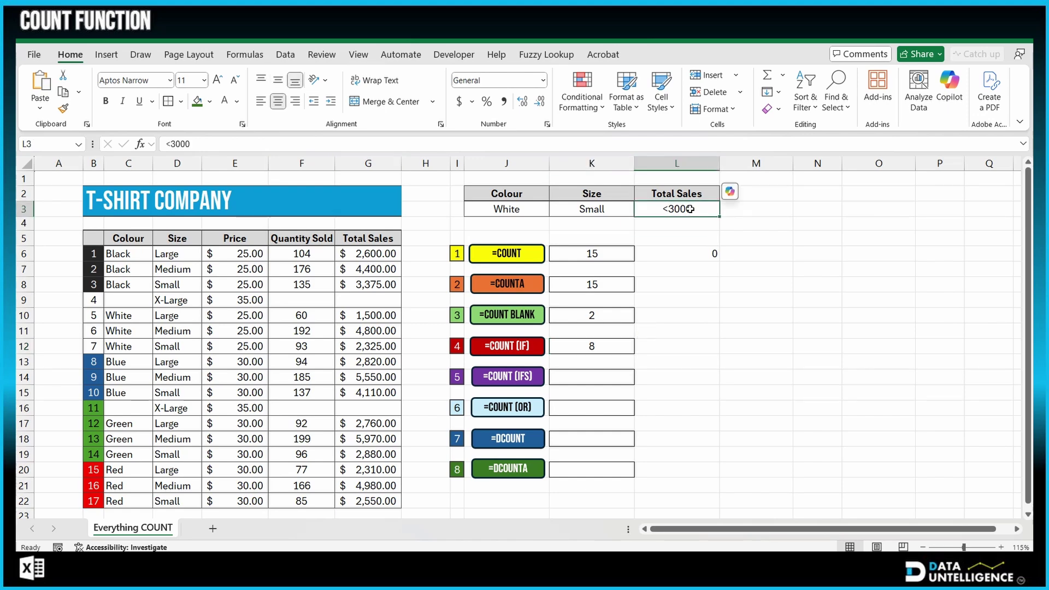
type(">")
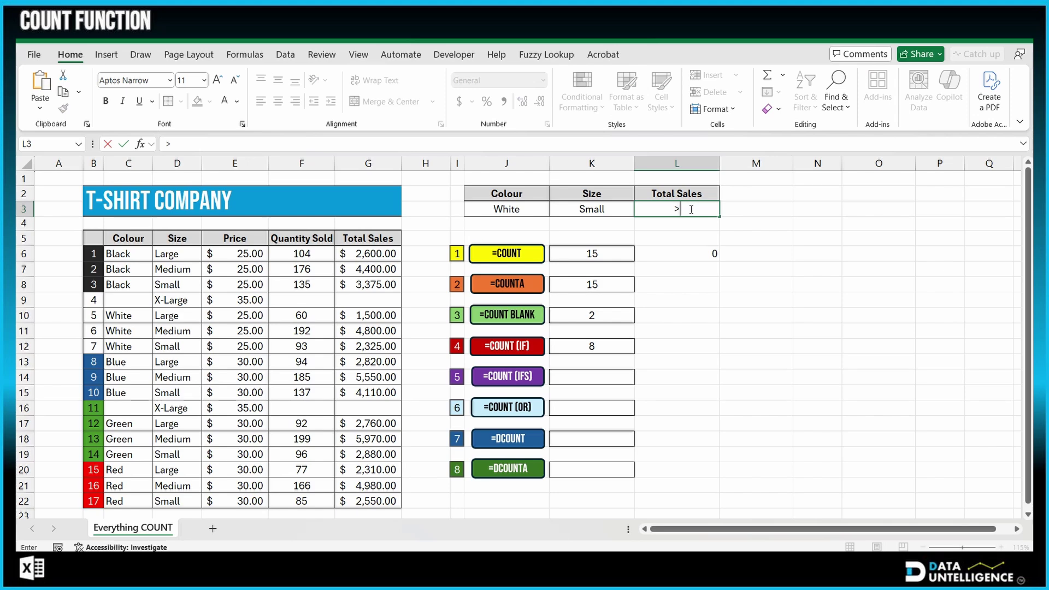
type("4000")
key("Return")
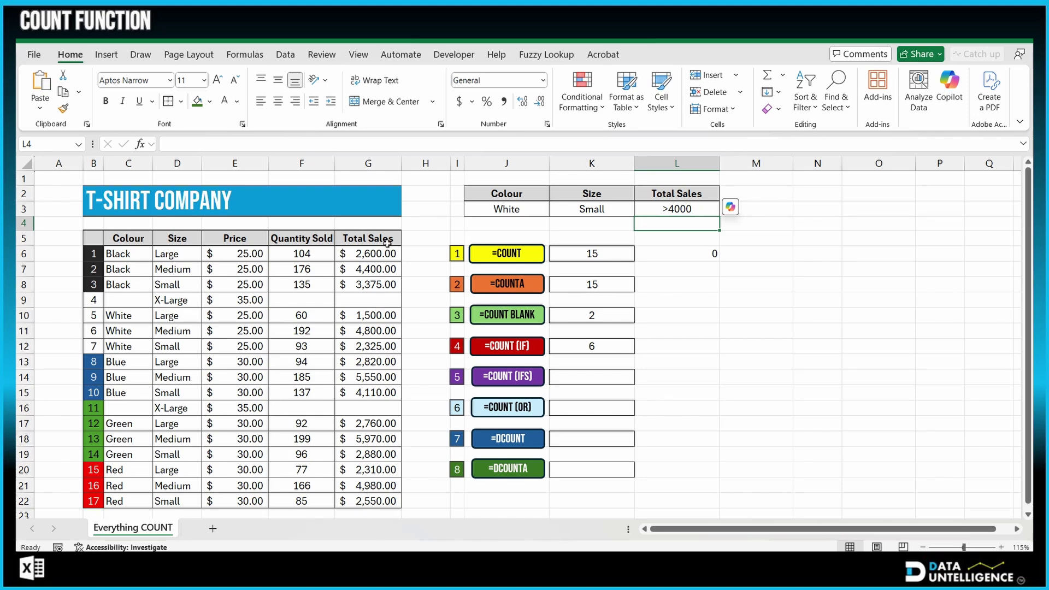
Check the individual Total Sales figures in column G that meet the >4000 criterion
left_click(373, 483)
left_click(370, 394)
left_click(379, 376)
left_click(390, 335)
left_click(380, 268)
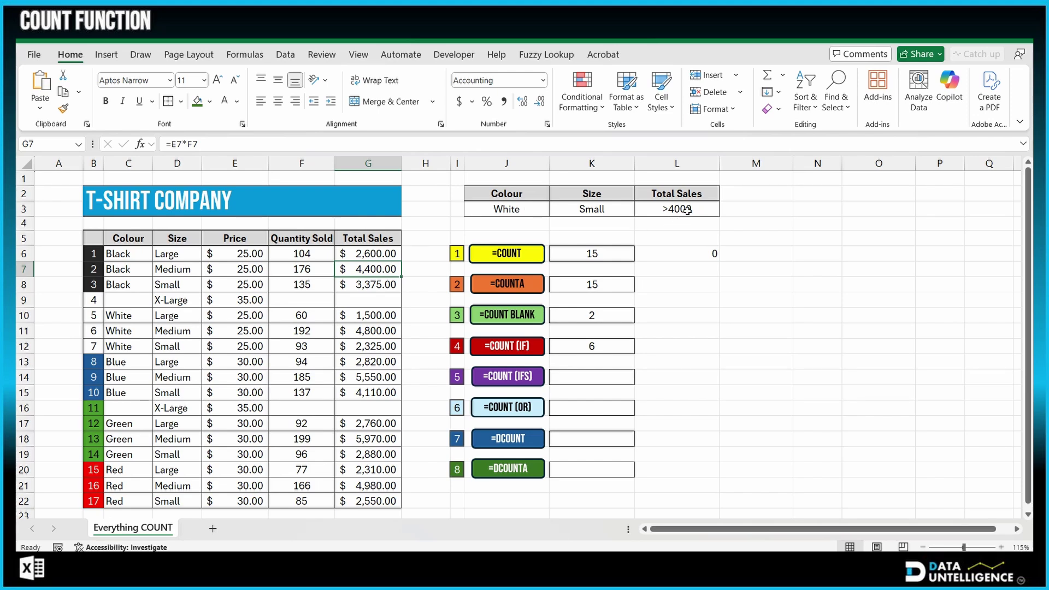
Start a COUNTIFS formula in K14 with the Colour range C6:C22 and cell J3 as its first criterion
left_click(592, 375)
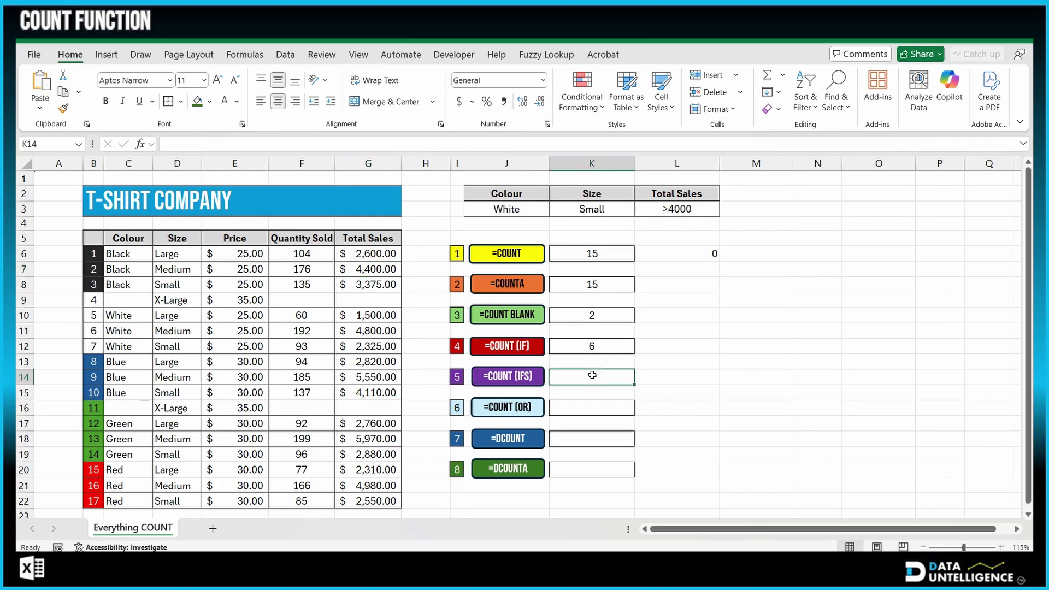
type("=cou")
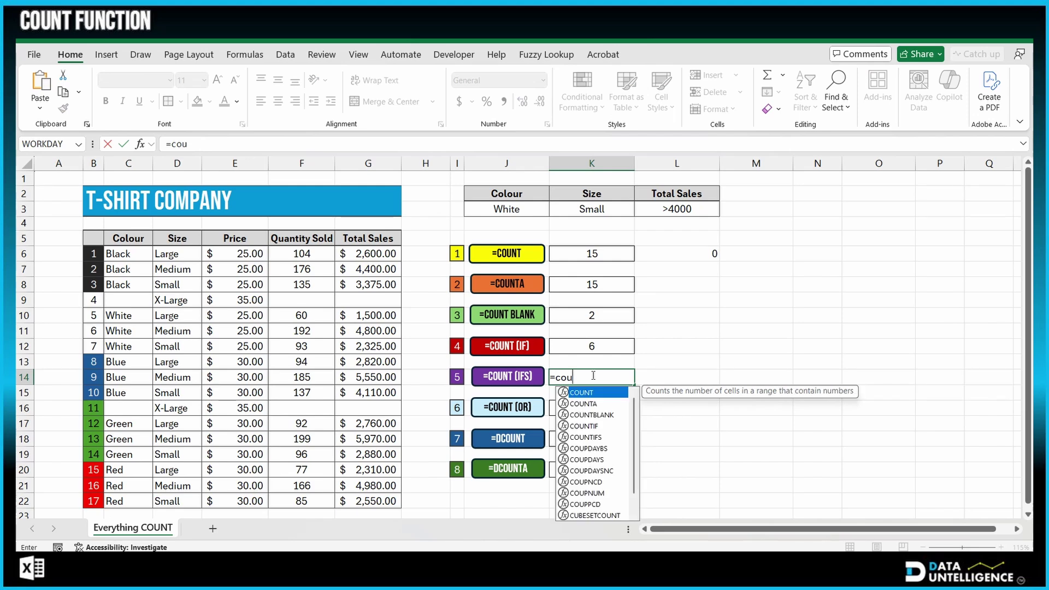
type("ntifs")
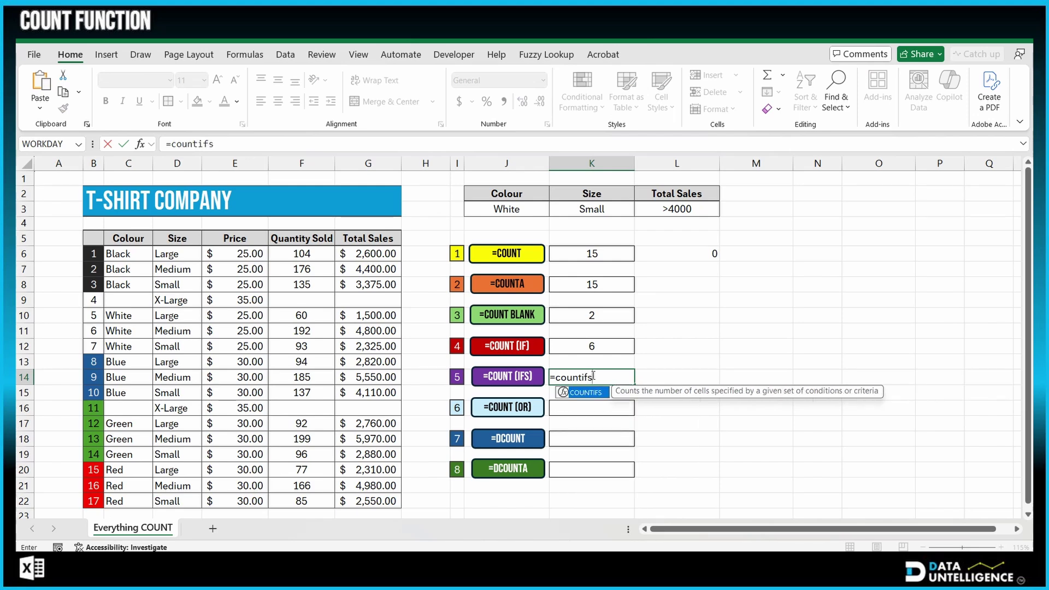
type("(")
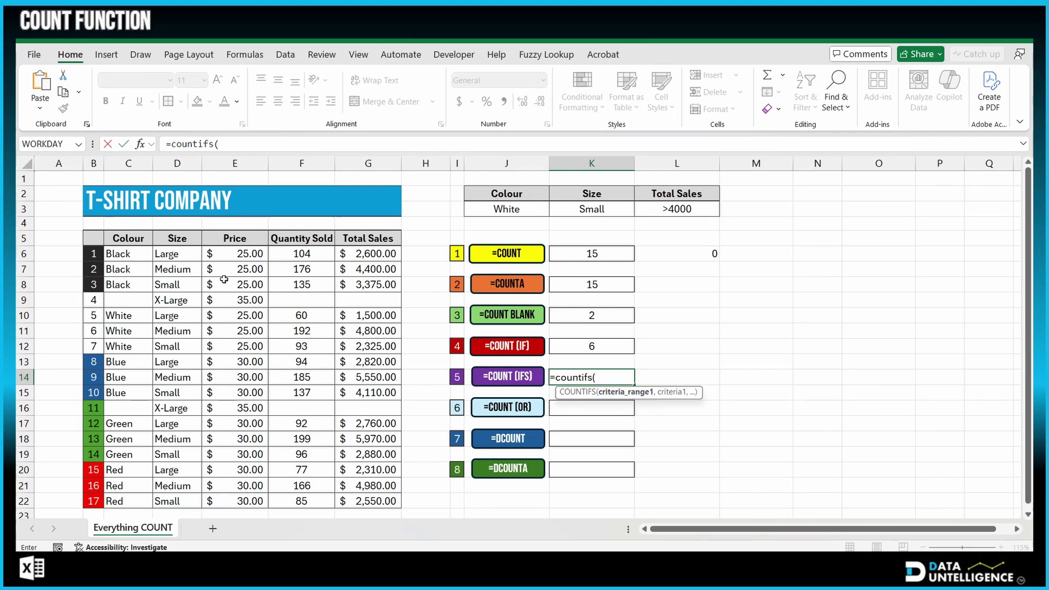
left_click_drag(133, 254, 136, 503)
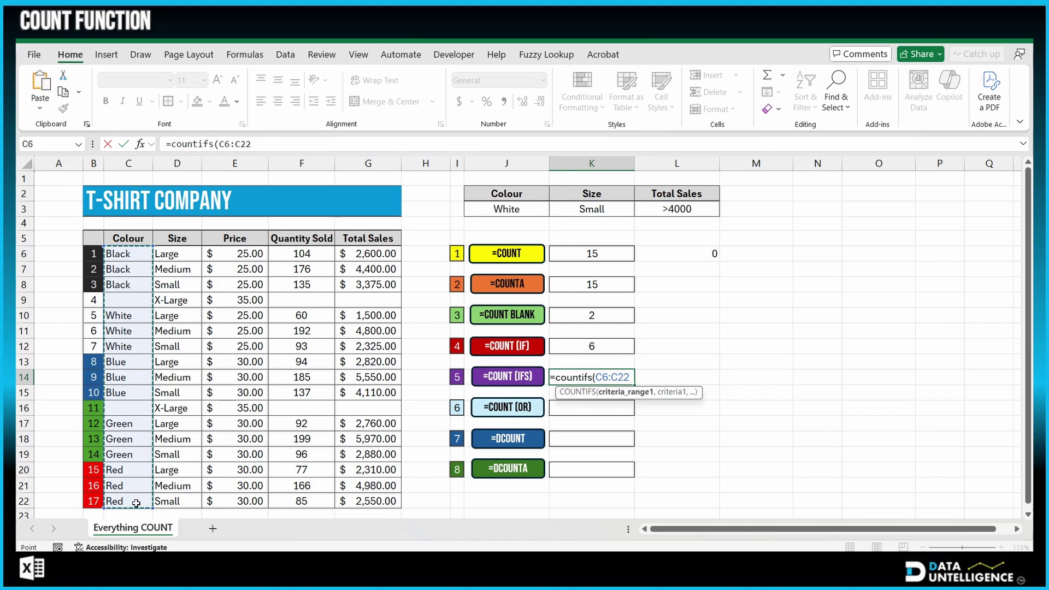
type(",")
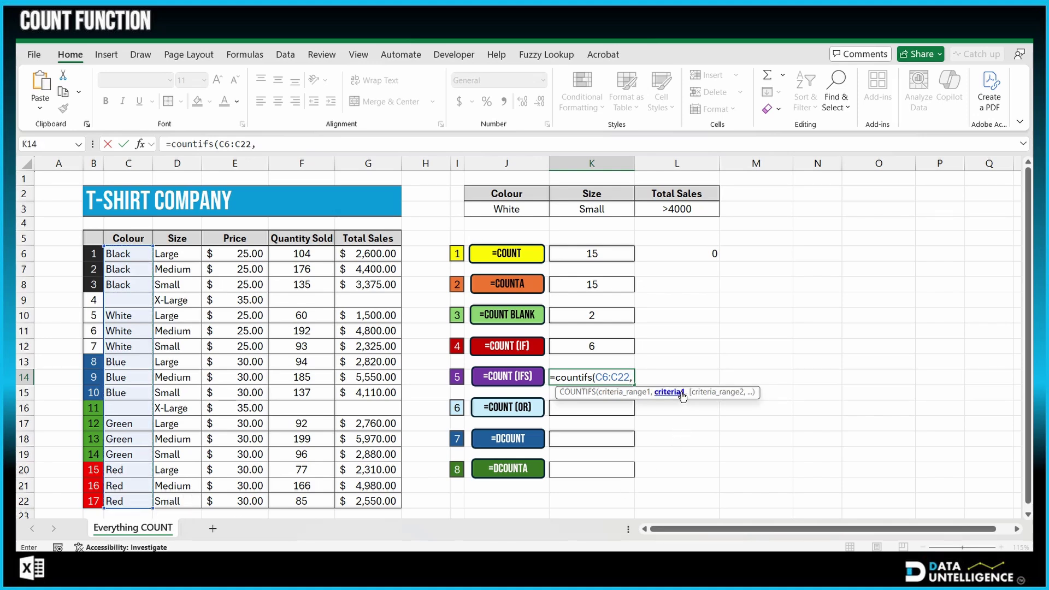
left_click(511, 209)
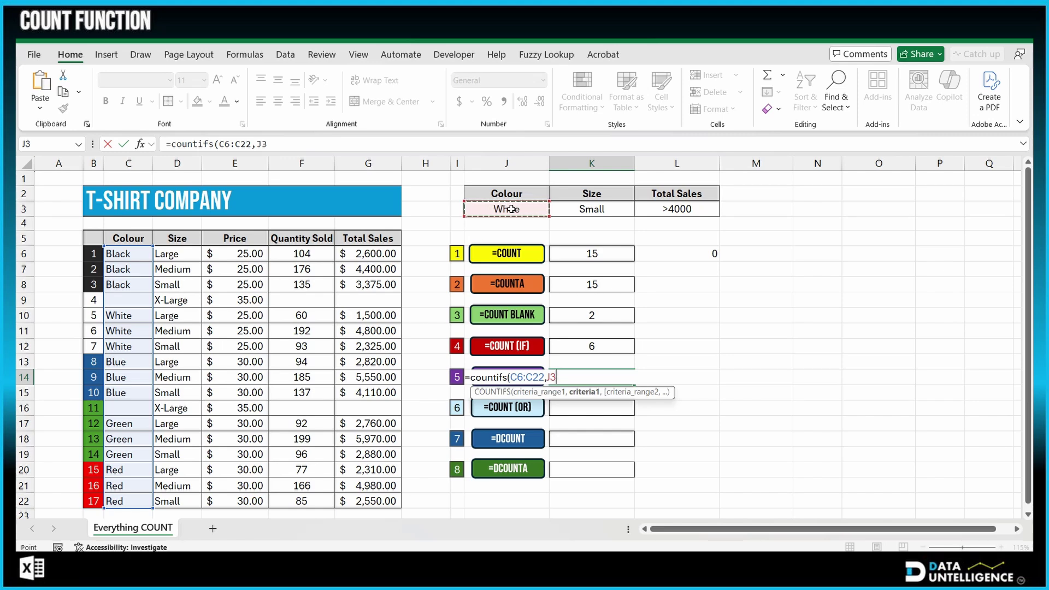
Complete the K14 COUNTIFS formula with the Total Sales range G6:G22 and cell L3 as second criterion, and check the matching white row
type(",")
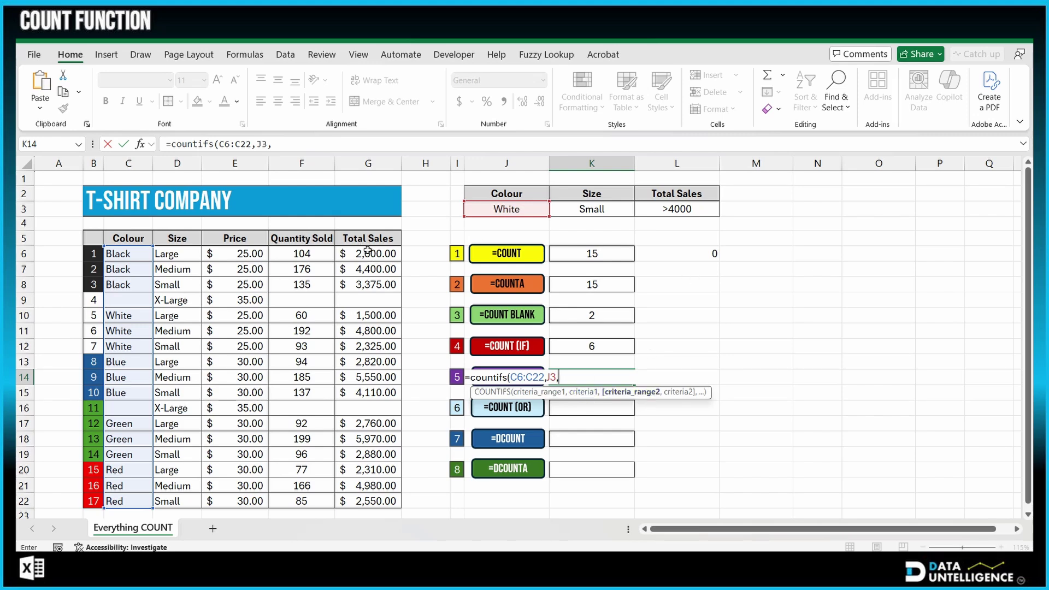
left_click_drag(368, 250, 359, 494)
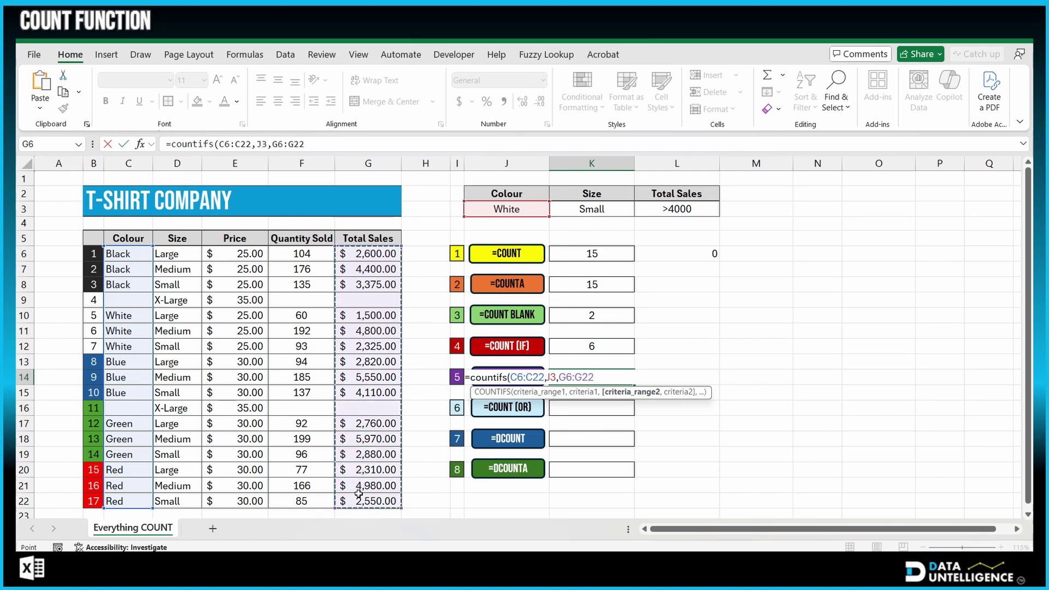
type(",")
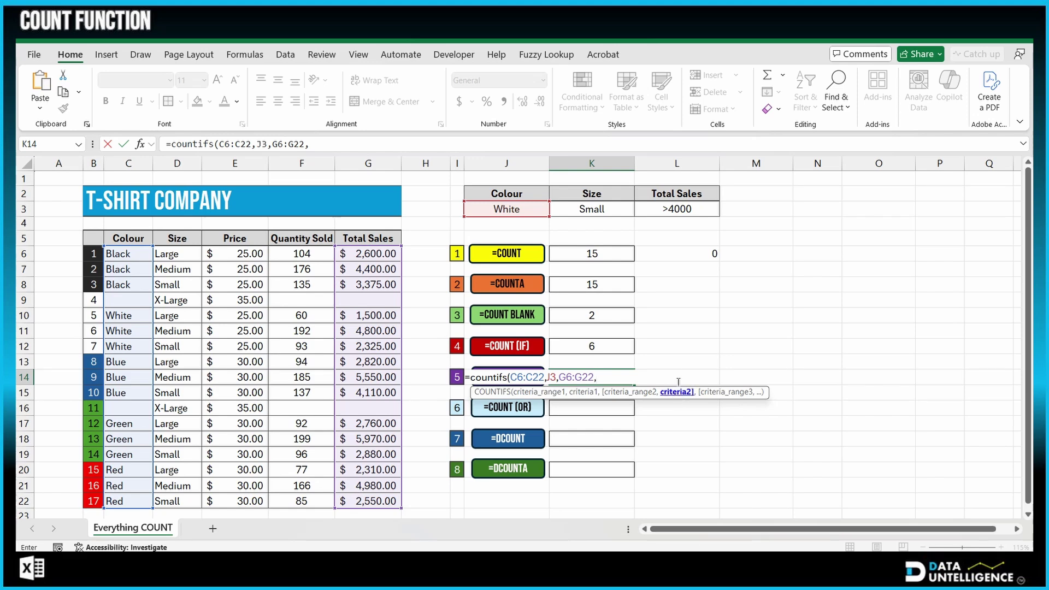
left_click(682, 208)
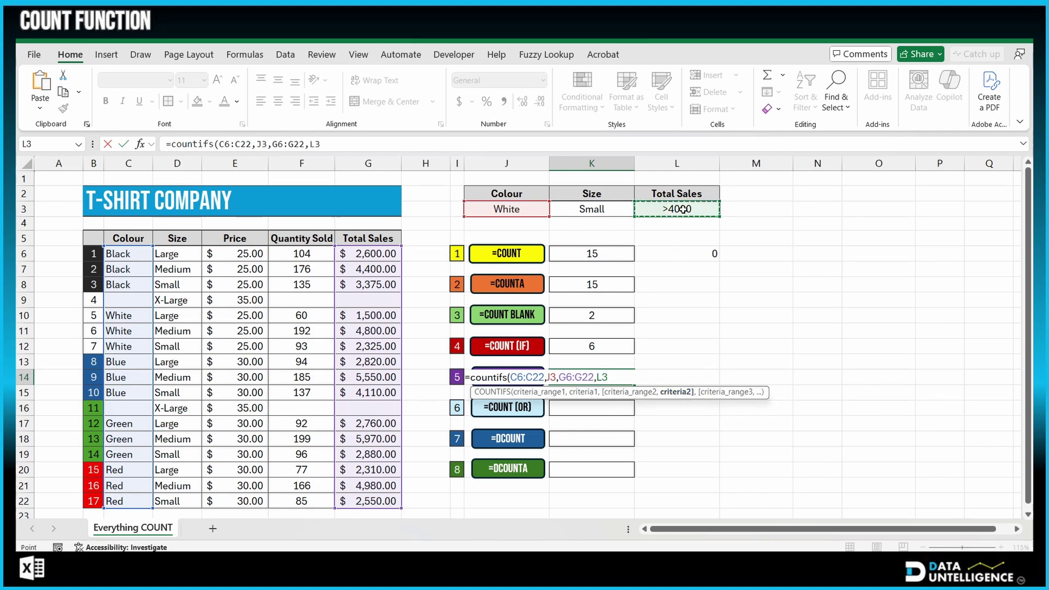
type(",")
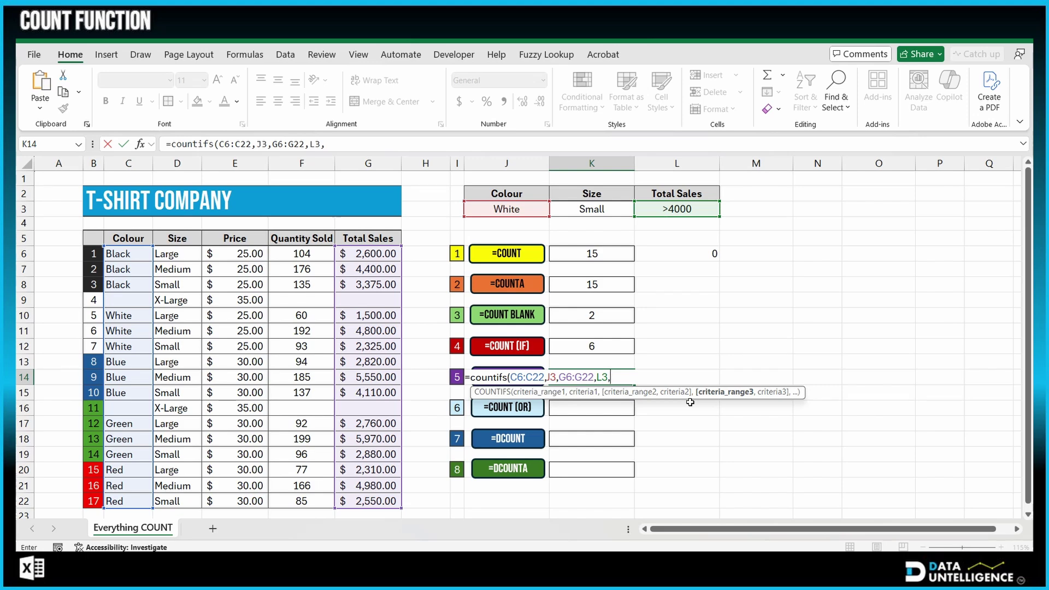
key("BackSpace")
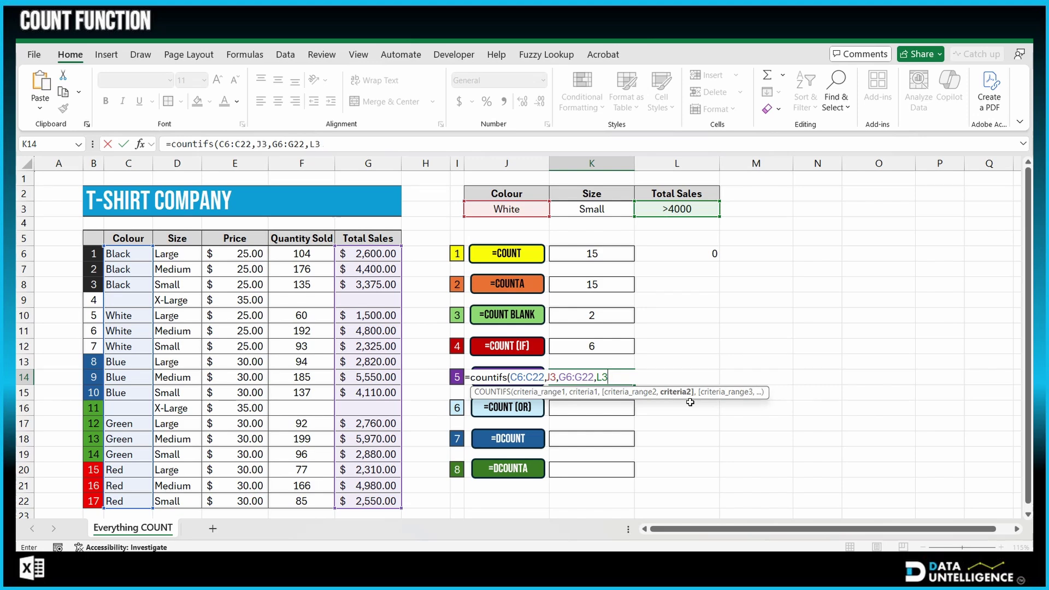
type(")")
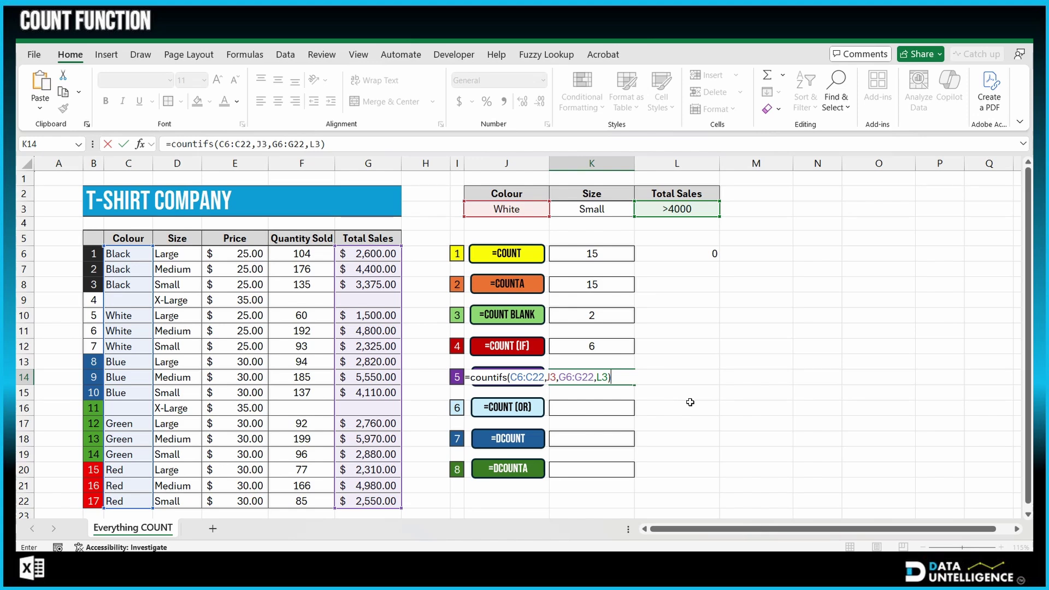
key("Return")
left_click(601, 373)
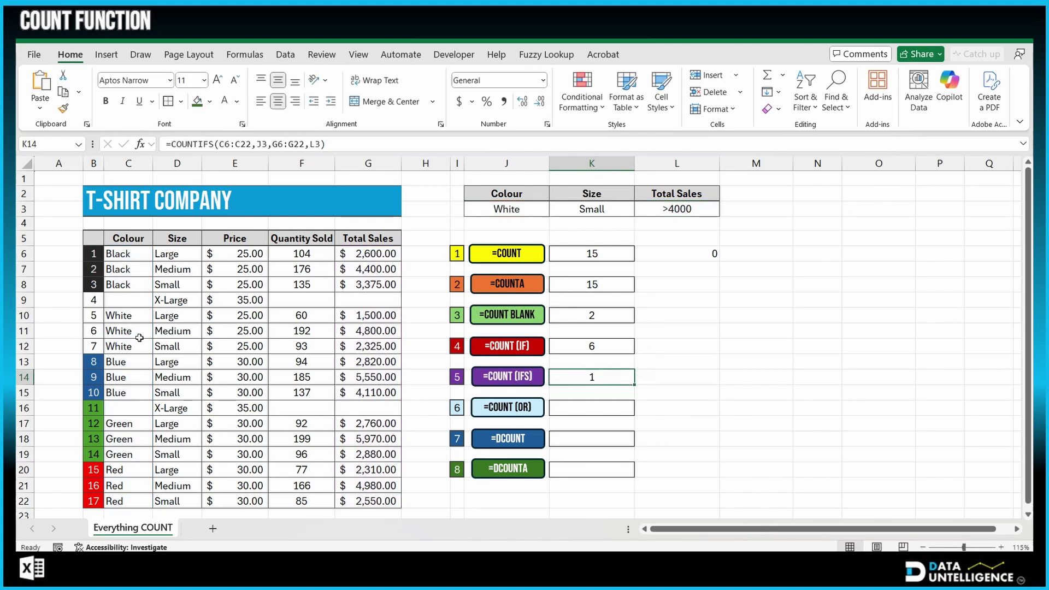
left_click(374, 332)
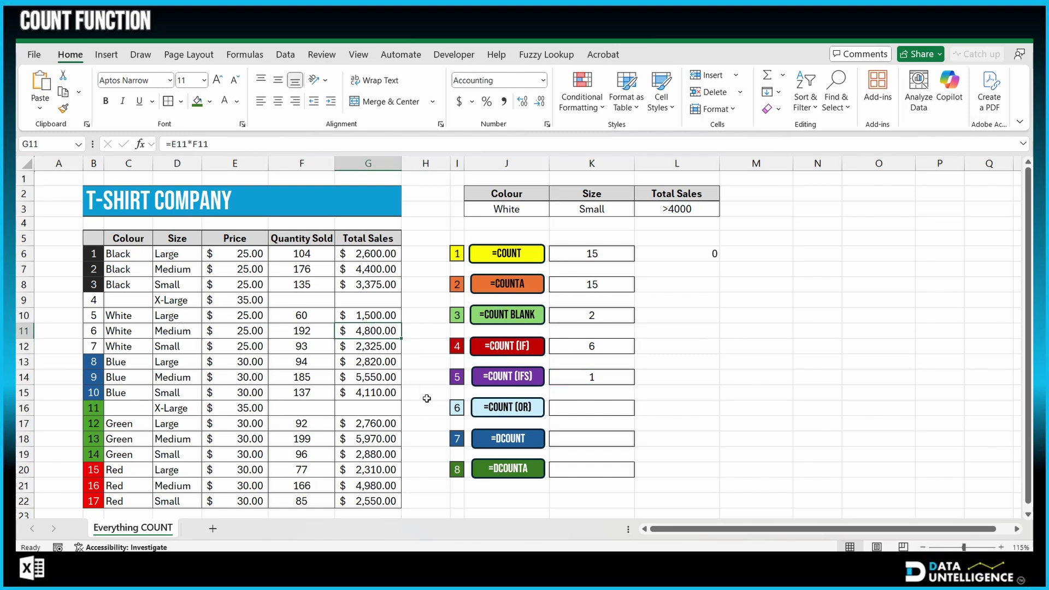
Change the Total Sales criterion in L3 to >2000 and check the matching white T-shirt rows against the COUNTIFS result
left_click(676, 211)
left_click_drag(238, 144, 175, 146)
type("2000")
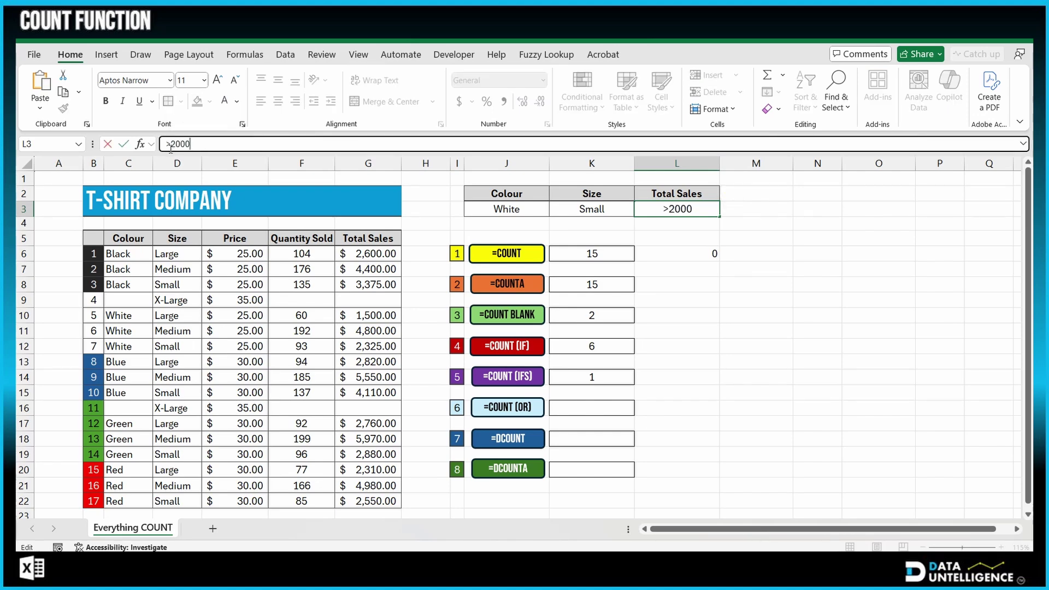
key("Return")
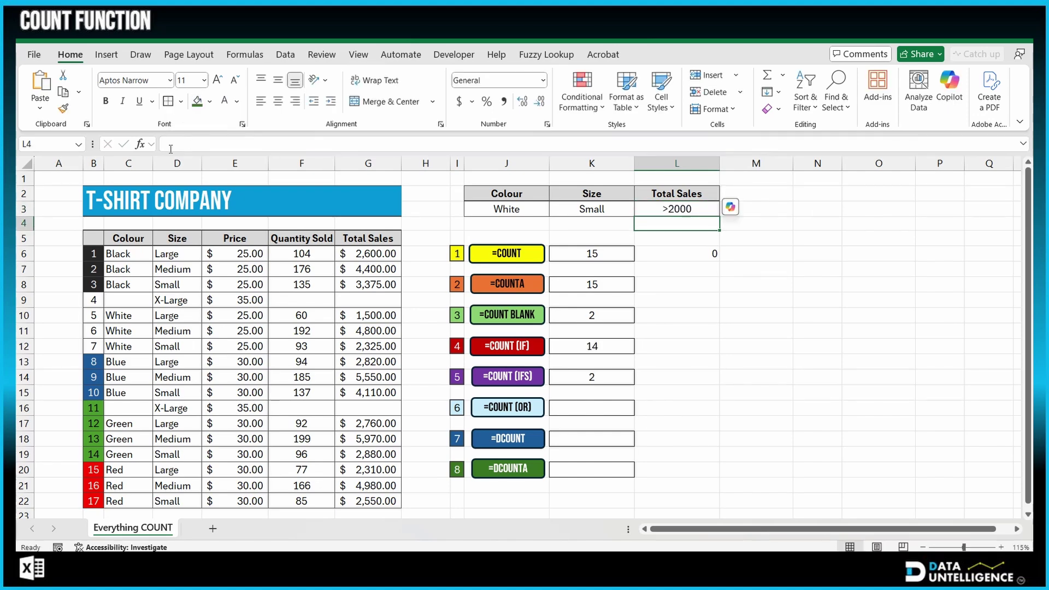
left_click(594, 380)
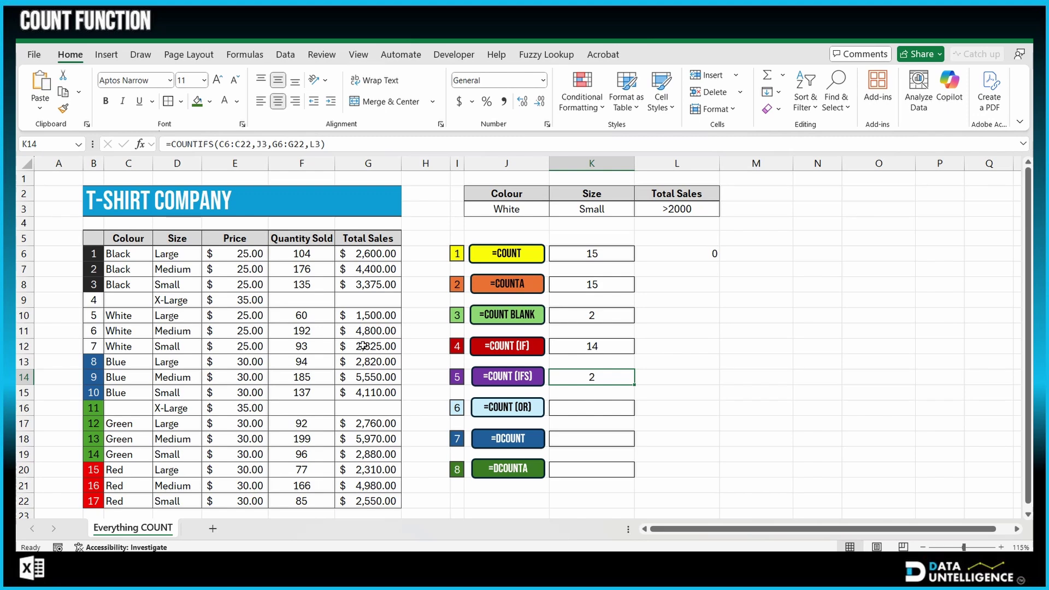
left_click_drag(367, 345, 361, 331)
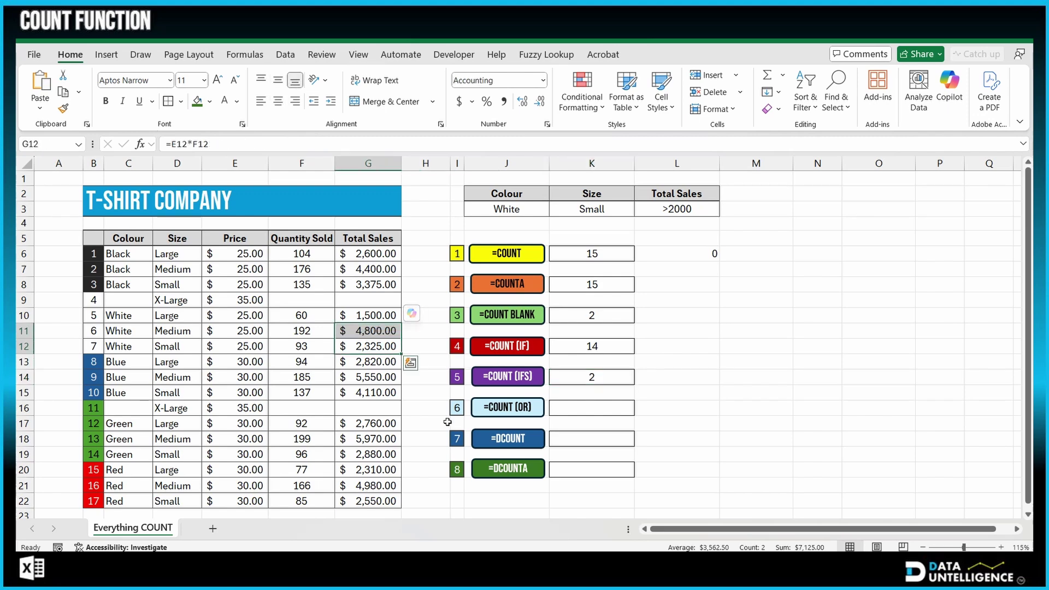
left_click(749, 364)
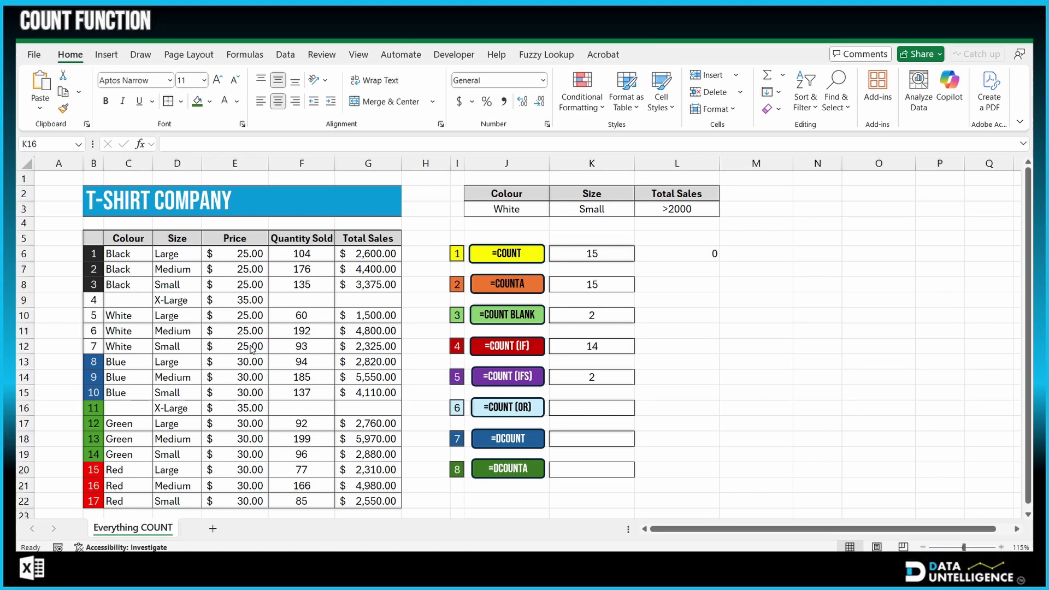
Enter a COUNTIF formula in K16 over the Price range E6:E22 with the array criterion {25,35}
left_click(587, 407)
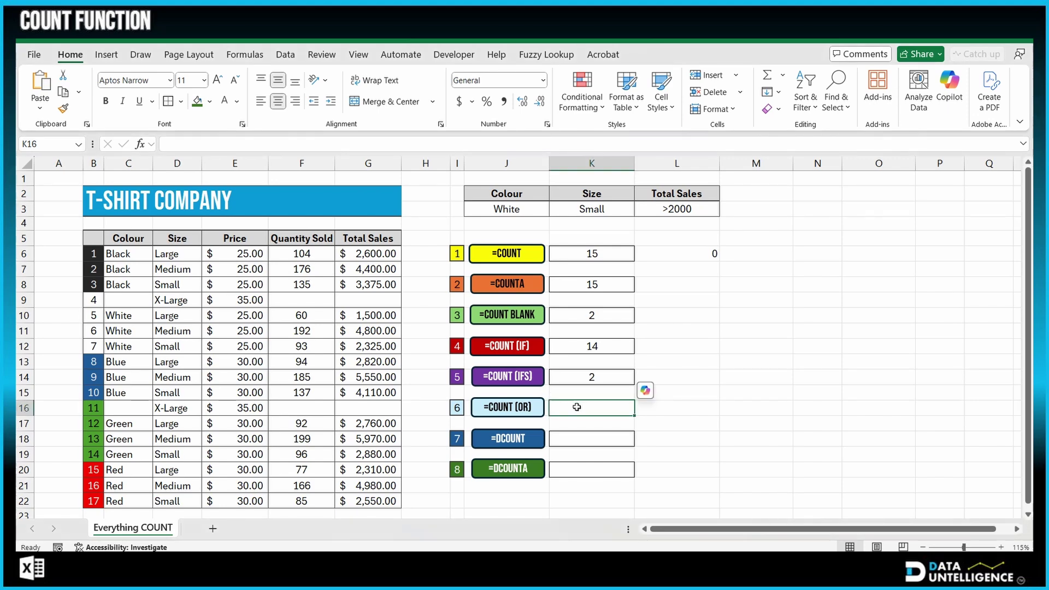
type("=countif")
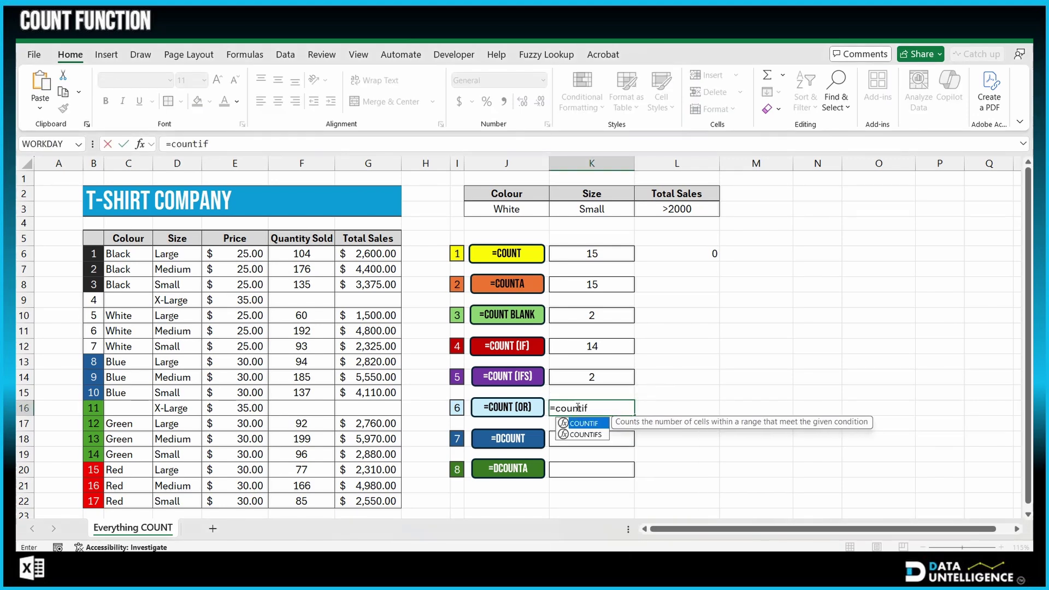
type("(")
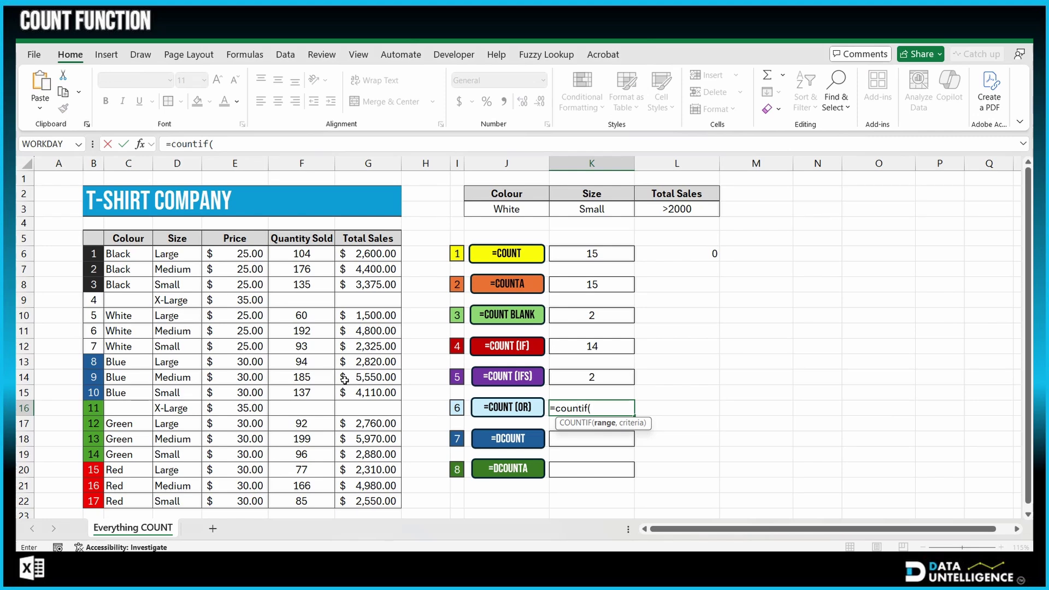
left_click_drag(220, 253, 236, 501)
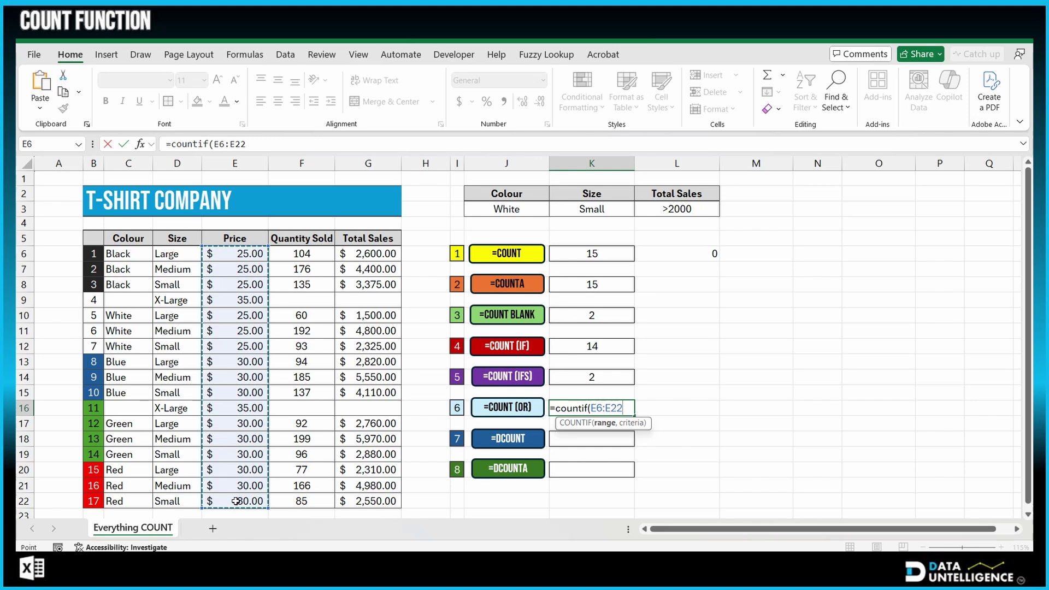
type(",")
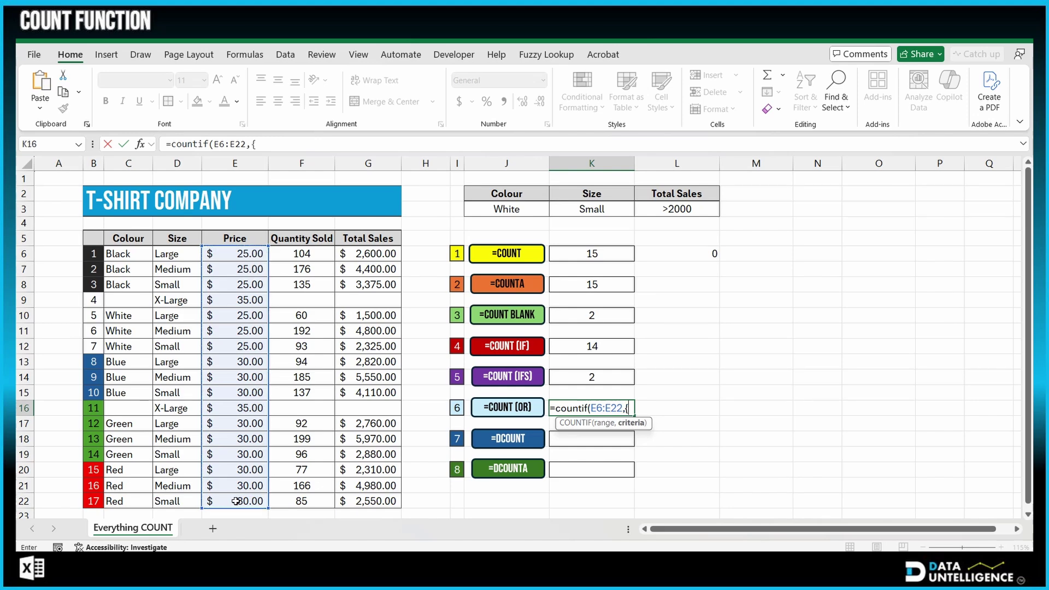
type("{25,35")
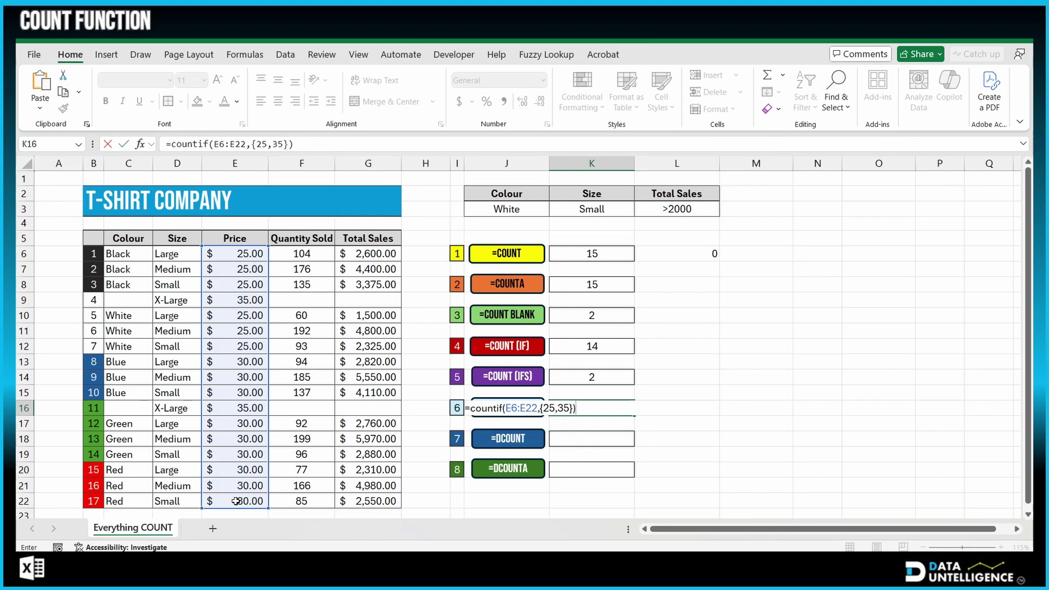
key("Return")
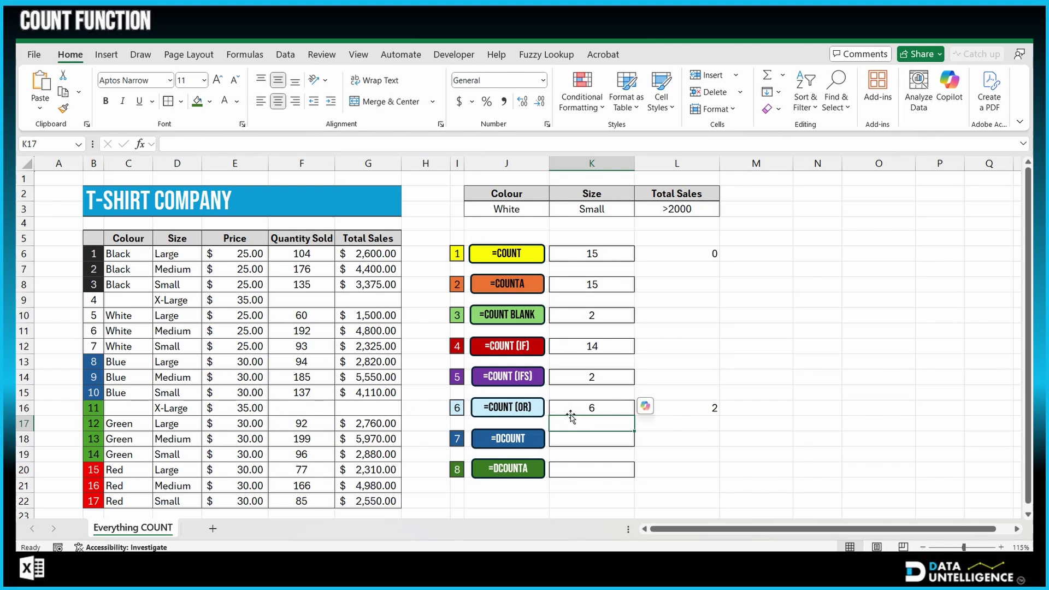
Wrap the K16 COUNTIF formula in a SUM function so the counts for both prices are added together
left_click(587, 404)
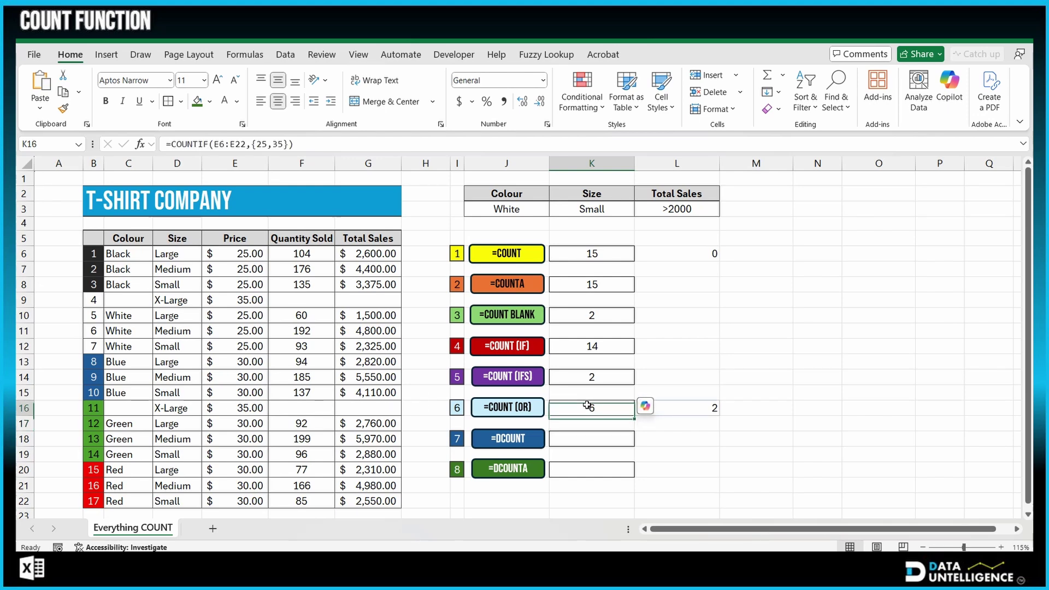
left_click(173, 144)
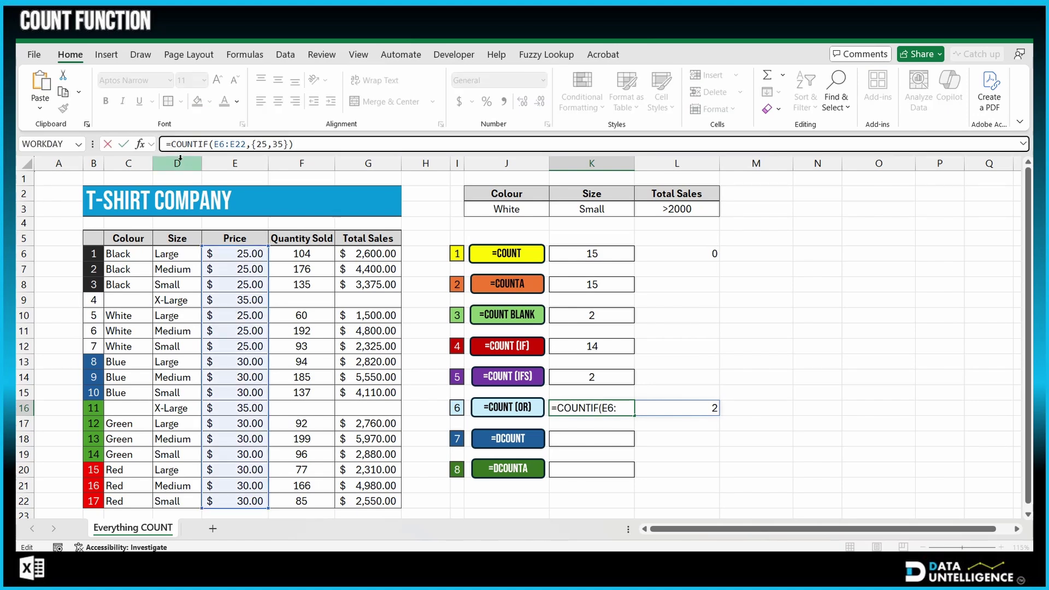
type("sum(")
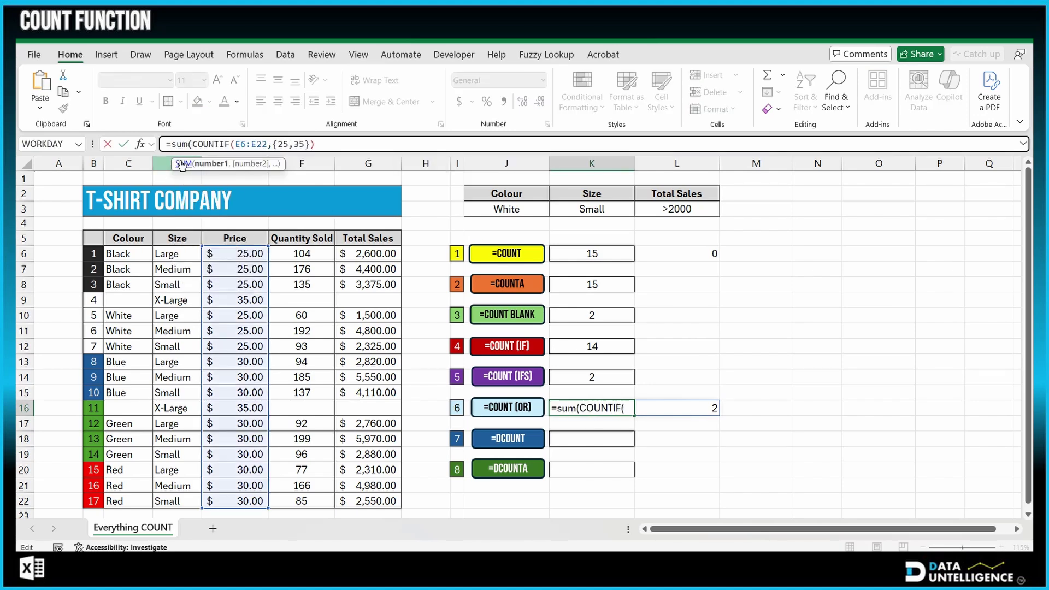
left_click(329, 145)
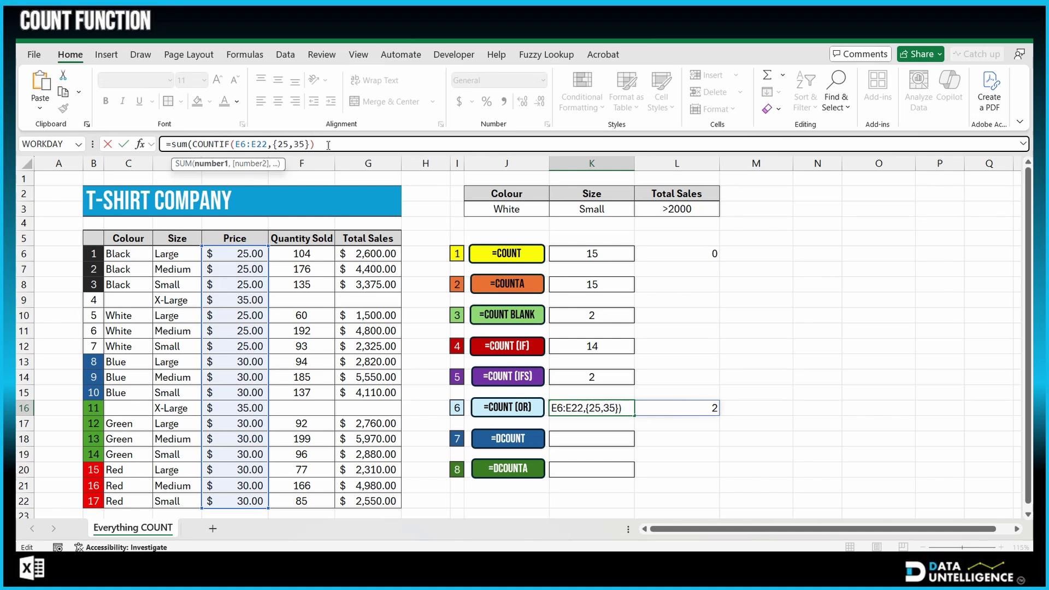
key("Return")
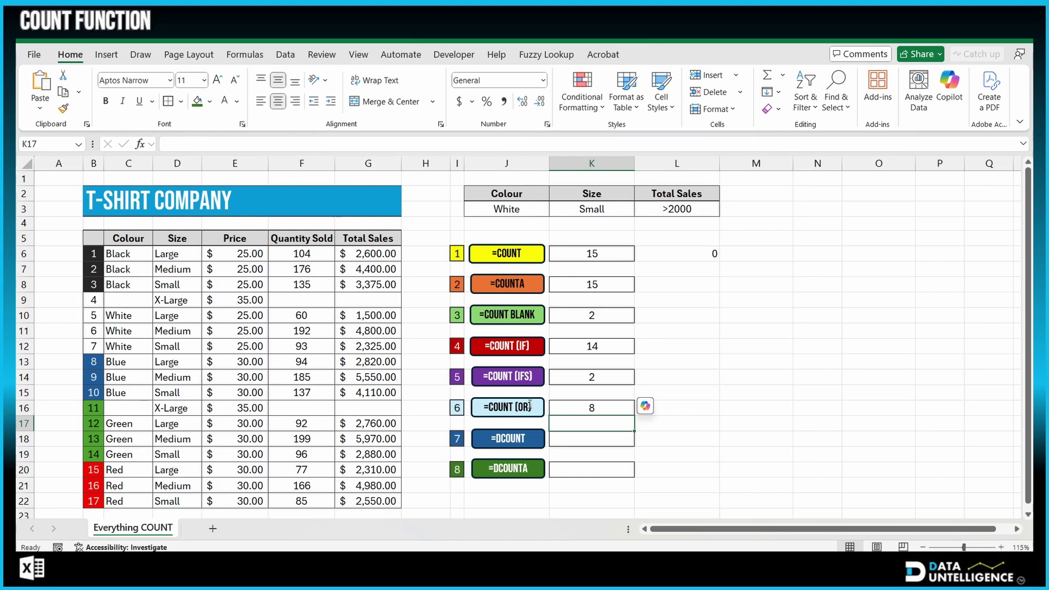
left_click(602, 409)
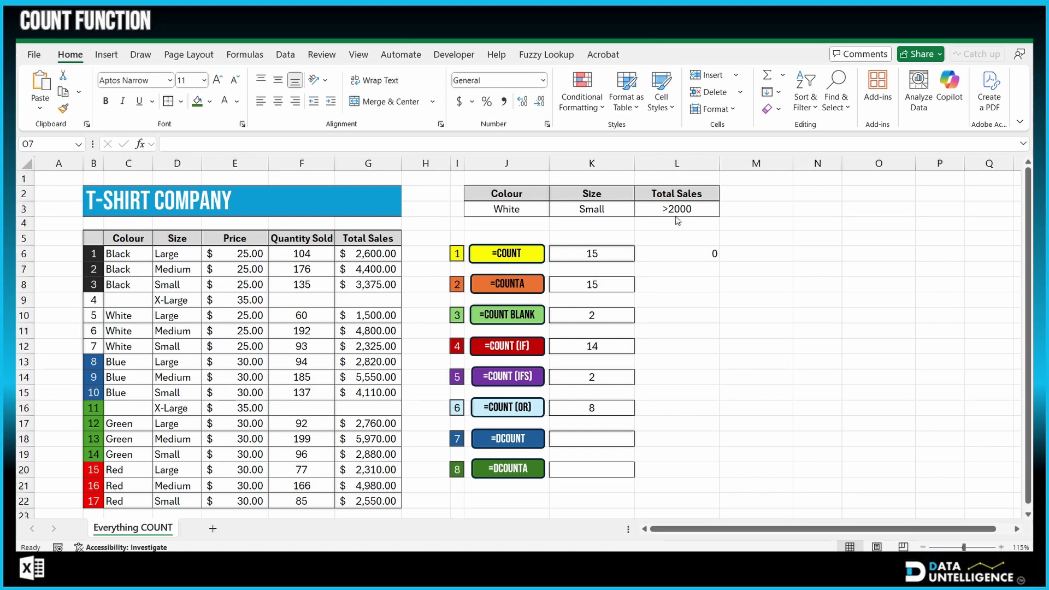
Start a DCOUNT formula in K18 with the whole table including headers, C5:G22, as the database
left_click(588, 437)
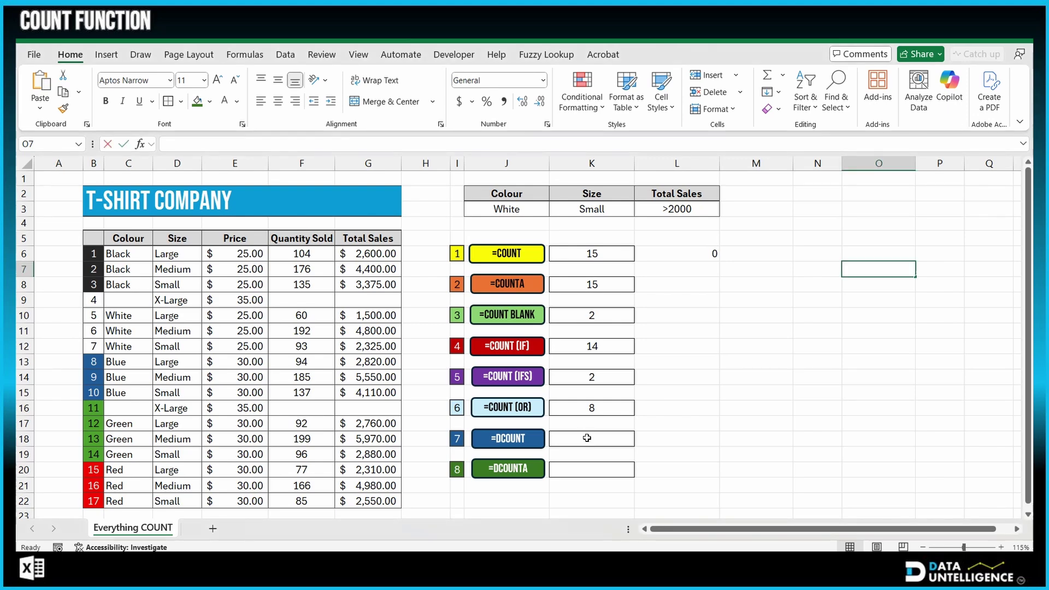
key("F2")
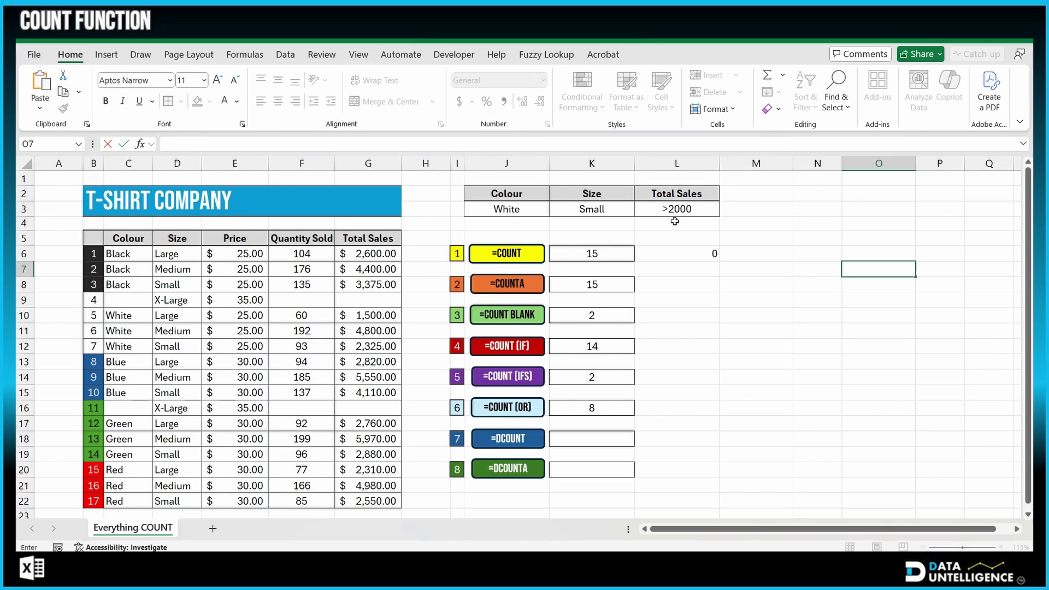
left_click(595, 441)
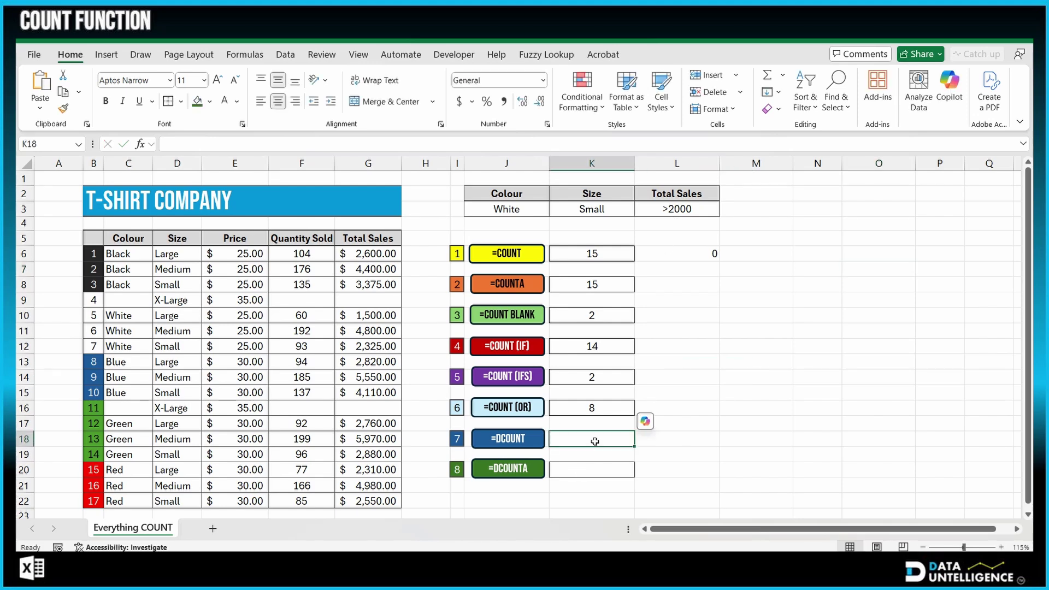
type("=dco")
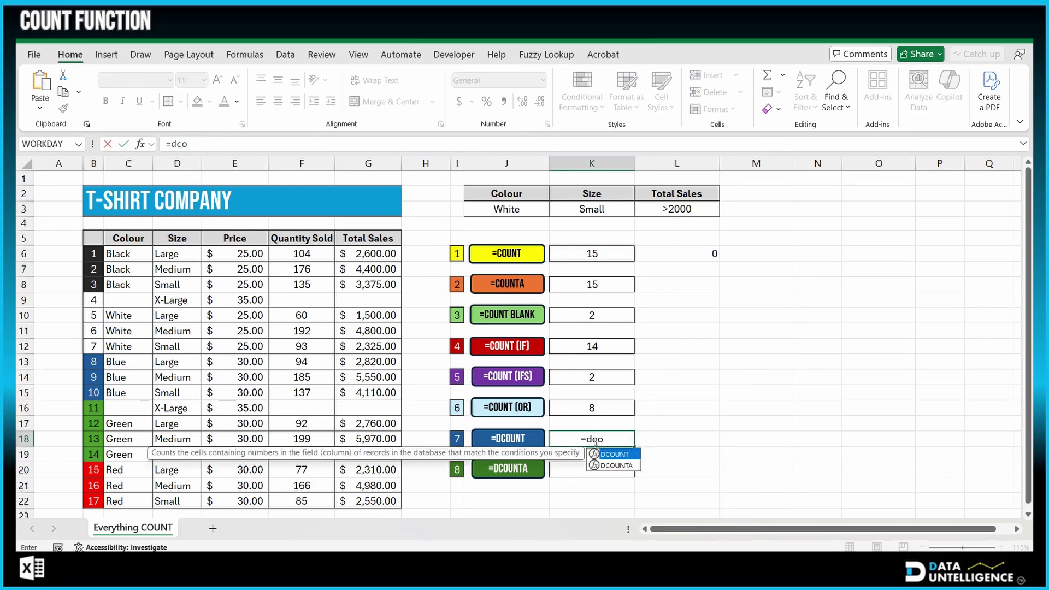
type("unt(")
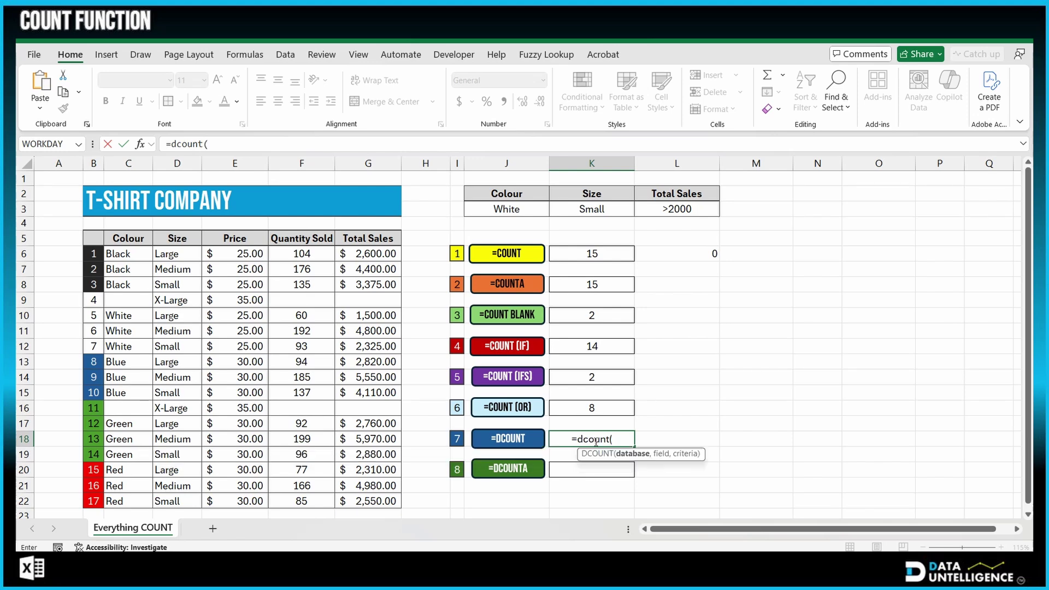
left_click_drag(128, 237, 370, 501)
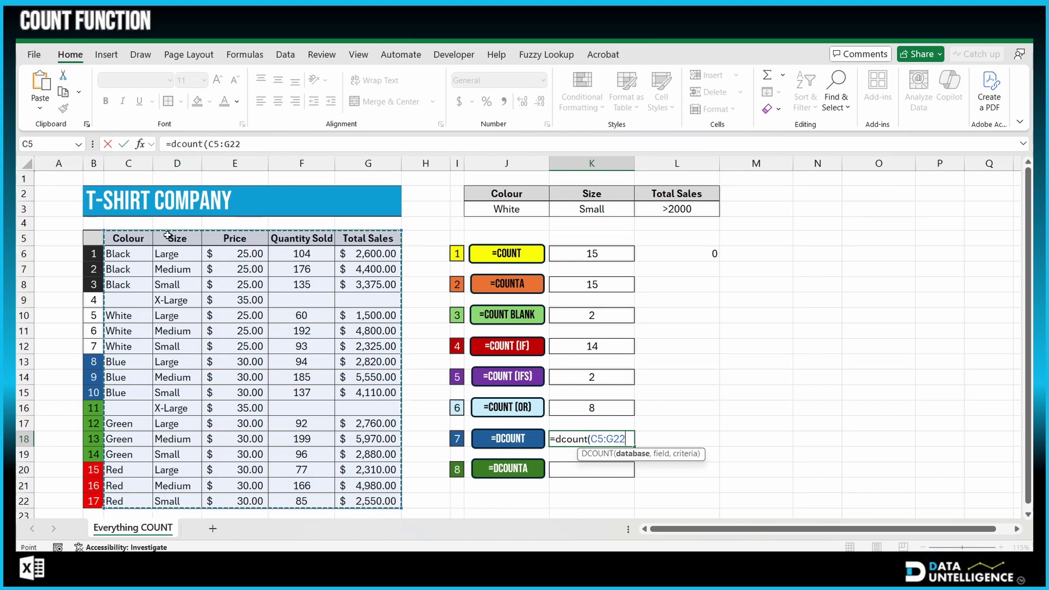
type(",")
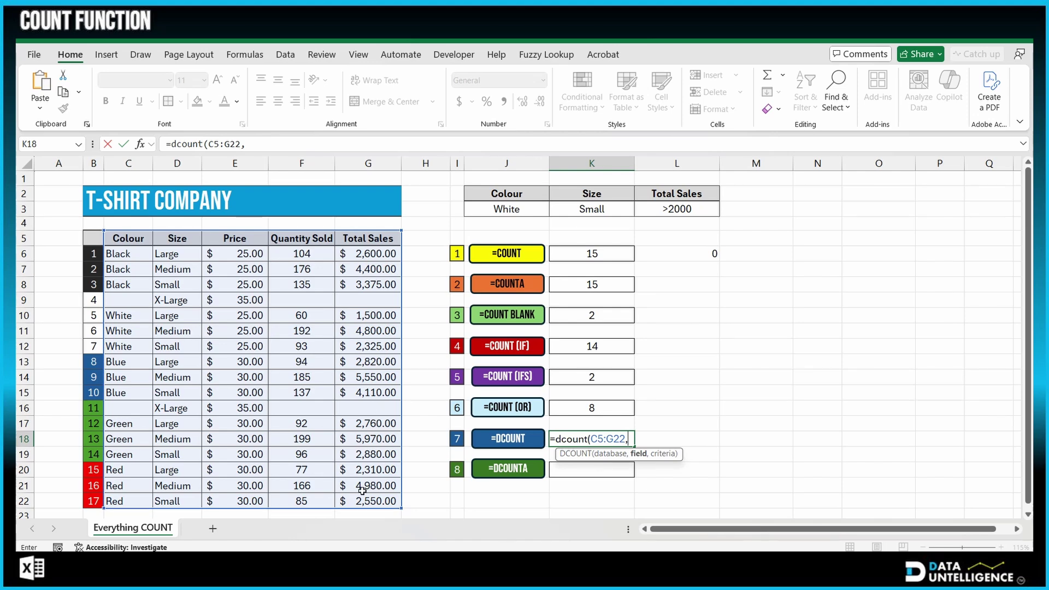
Complete the K18 DCOUNT formula with the field "Total Sales" and criteria range K2:L3, and check the small black T-shirt's row
type("\"T")
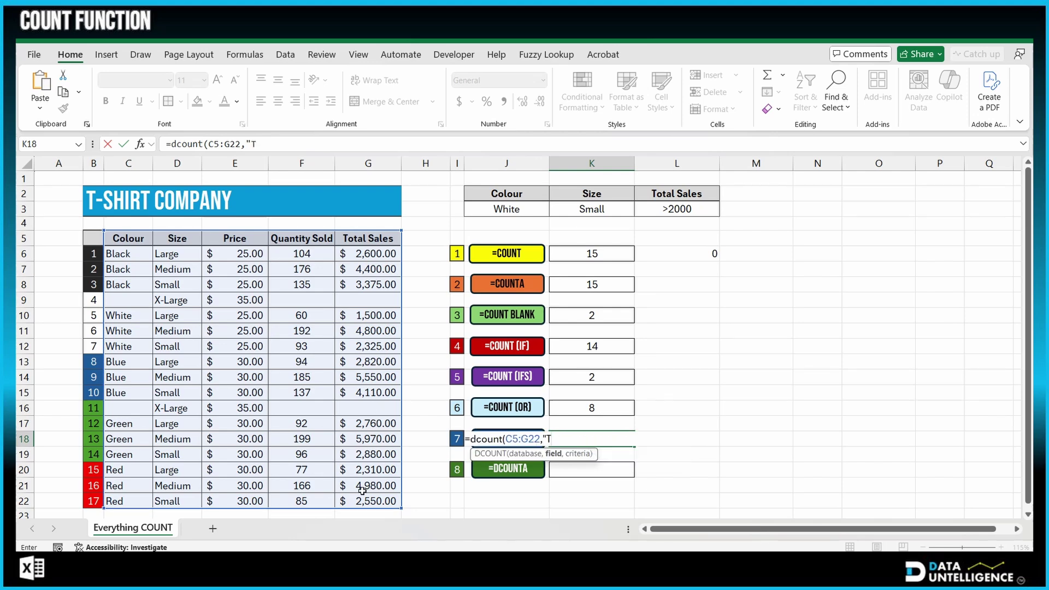
type("otal")
type("Sales\",")
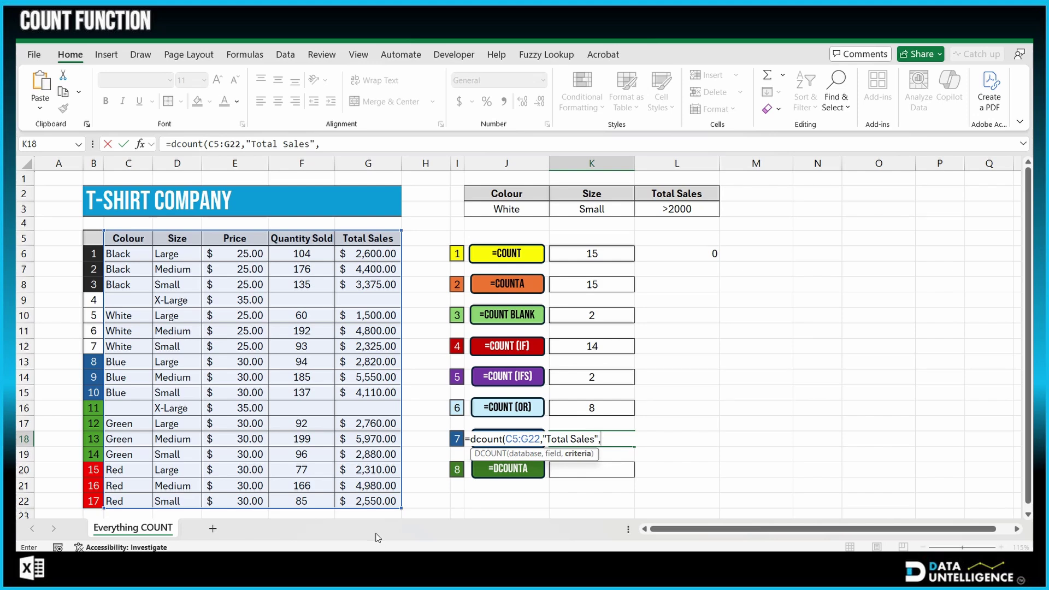
left_click_drag(595, 192, 675, 209)
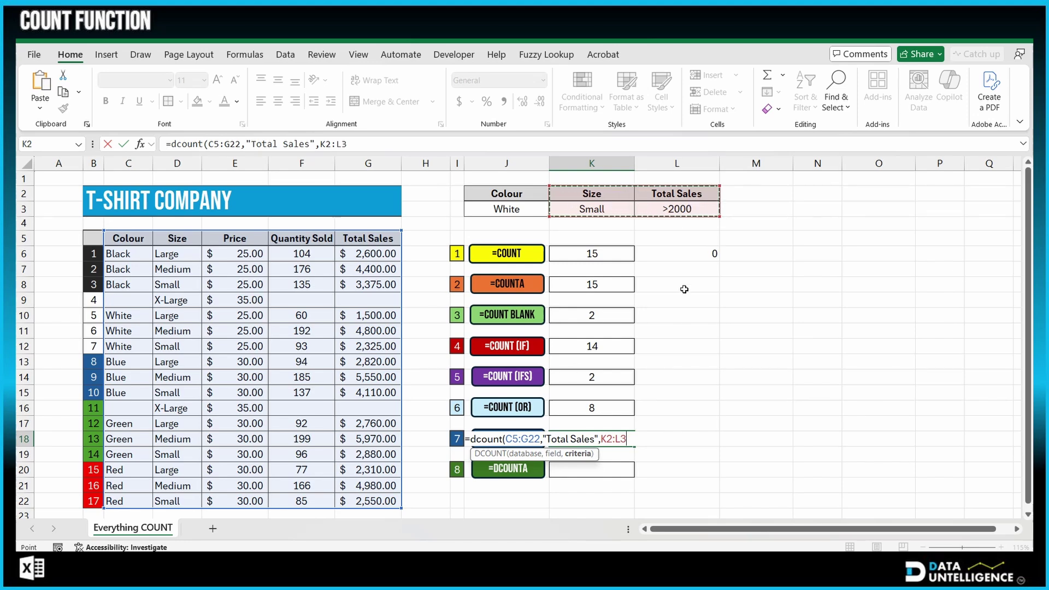
key("Return")
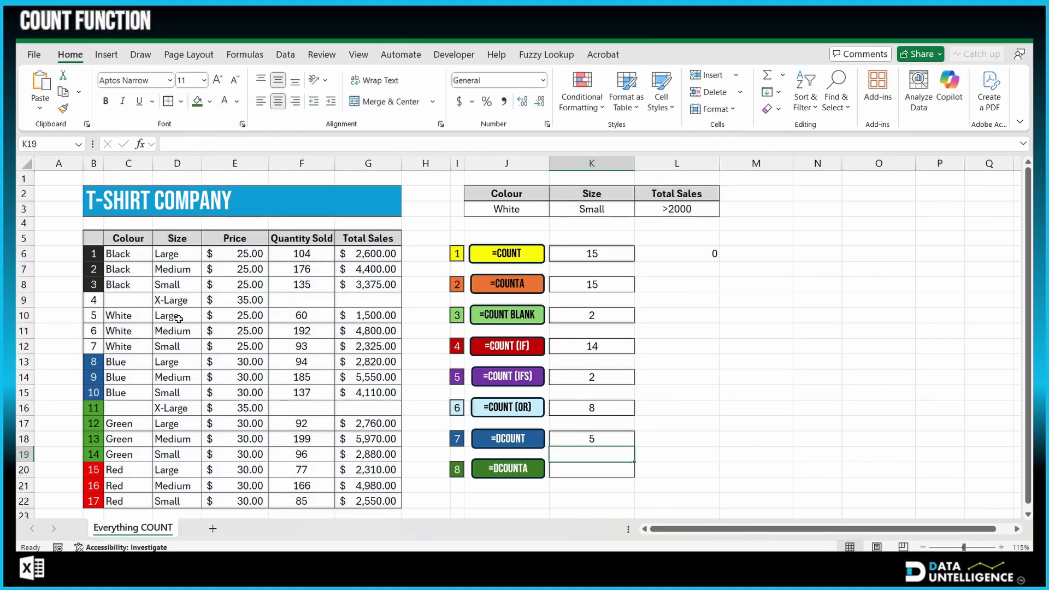
left_click(174, 283)
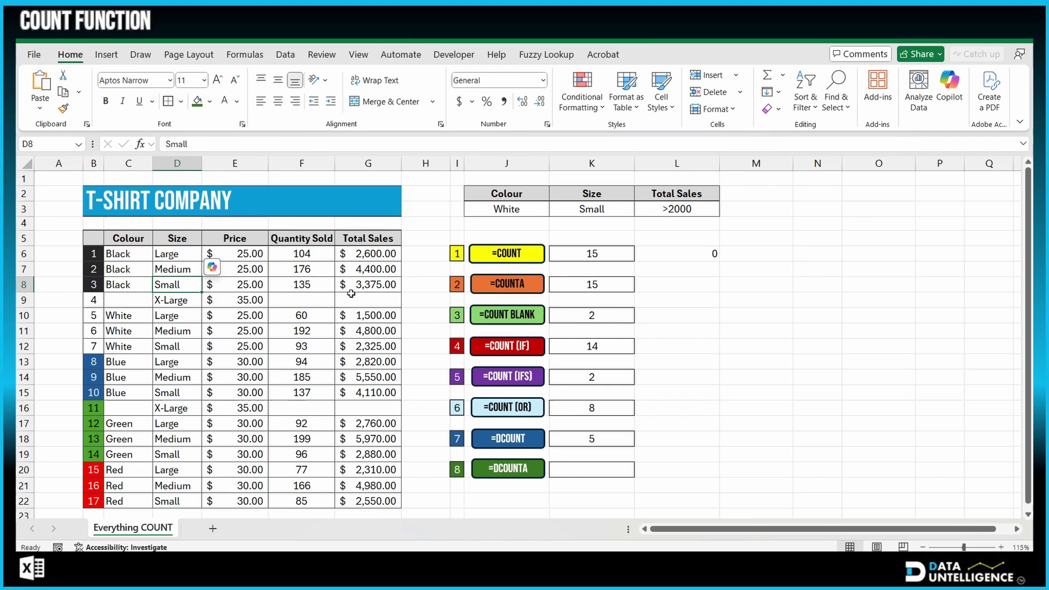
left_click(354, 285)
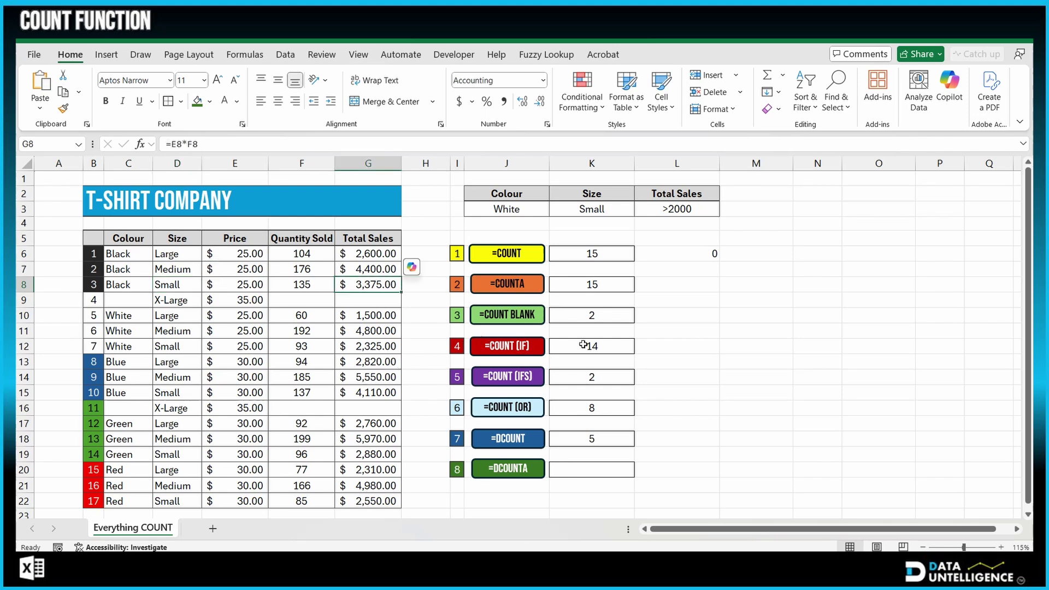
Change the Total Sales criterion in L3 to >4000
left_click(700, 209)
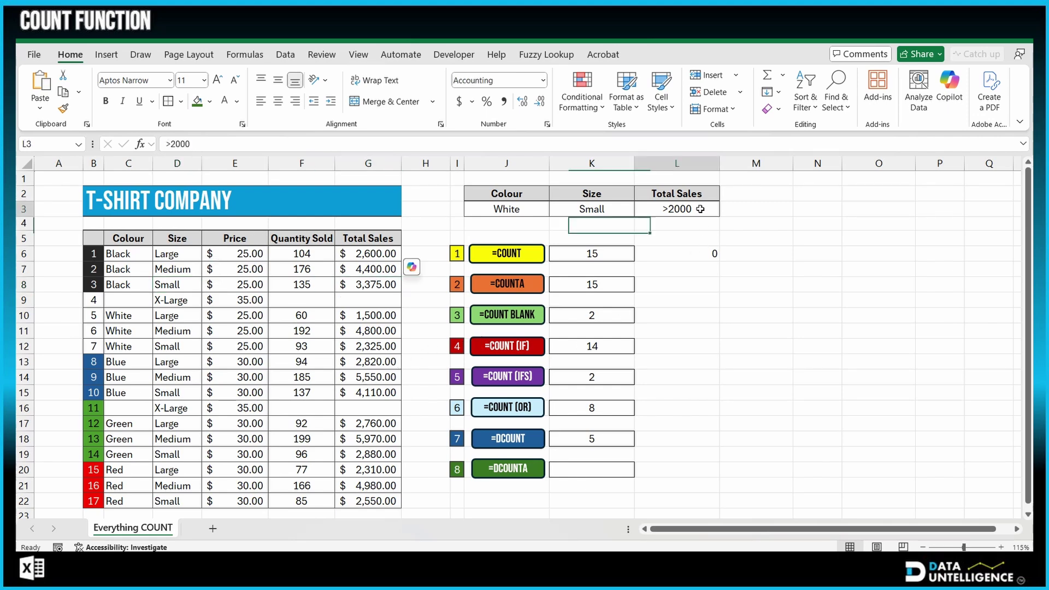
left_click(226, 142)
key("BackSpace")
key("BackSpace")
key("BackSpace")
key("BackSpace")
type("4000")
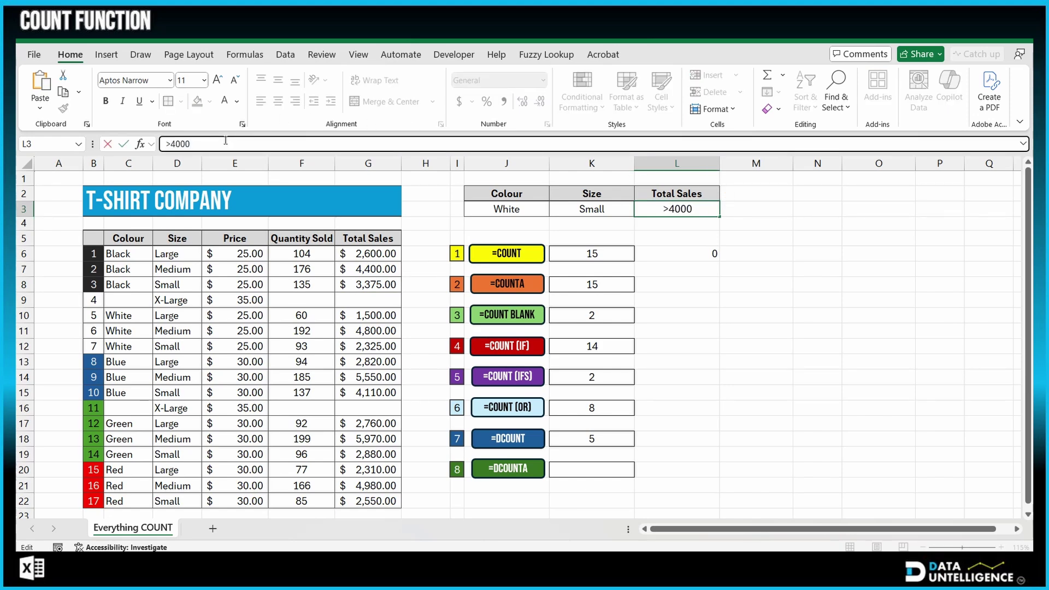
key("Return")
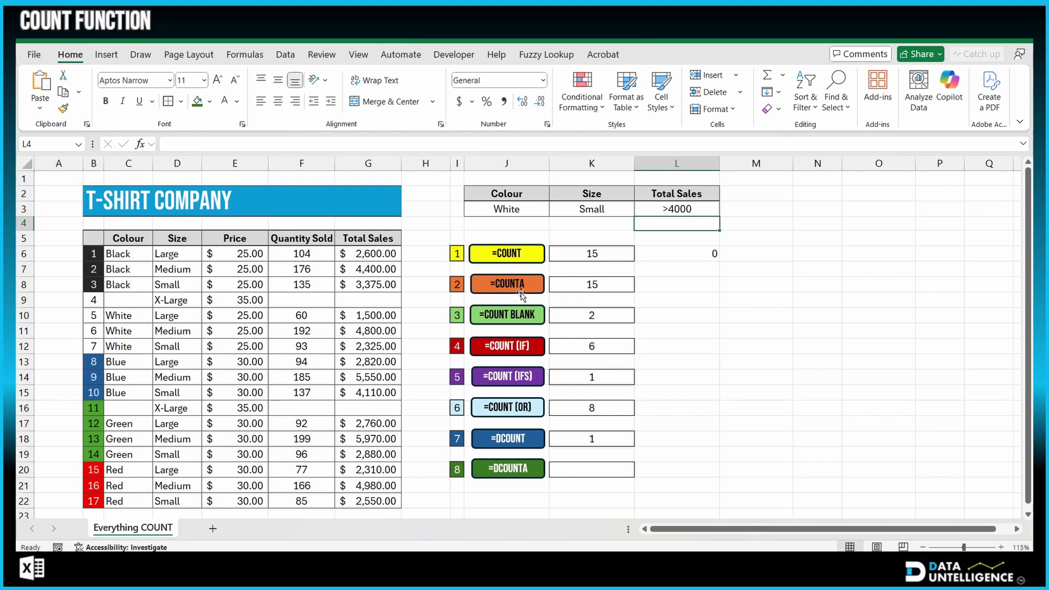
Replace the field in the K18 DCOUNT formula with "Colour", and compare the result with the numeric Total Sales column G6:G22
left_click(592, 438)
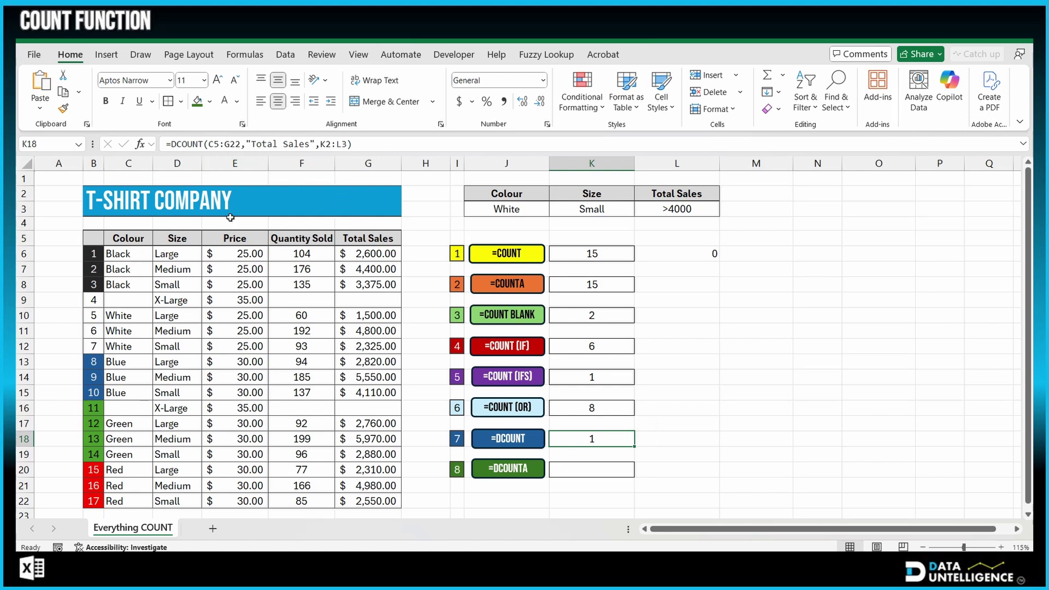
left_click_drag(252, 142, 310, 145)
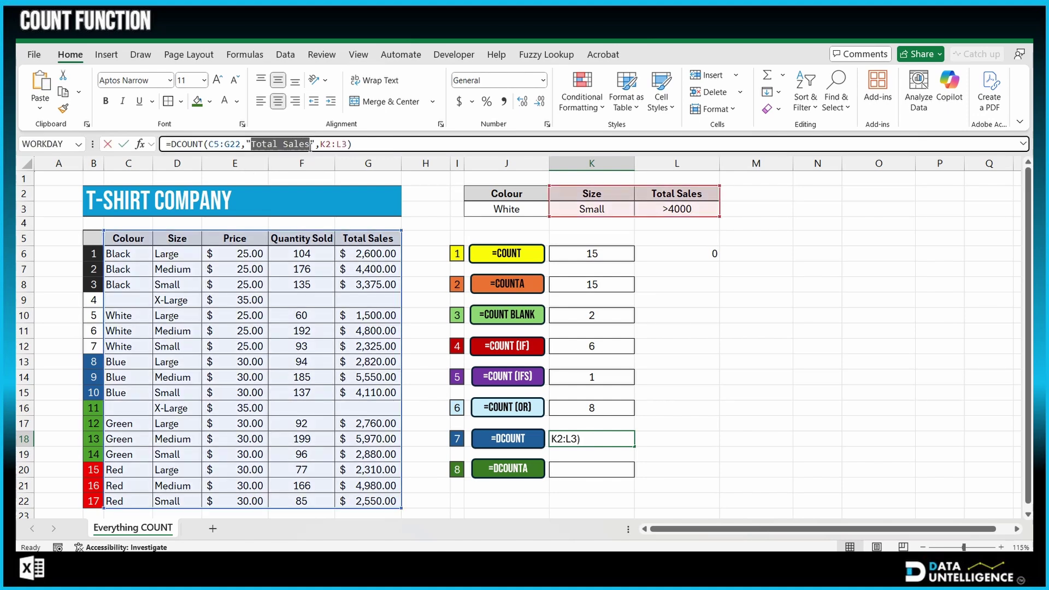
type("Colour")
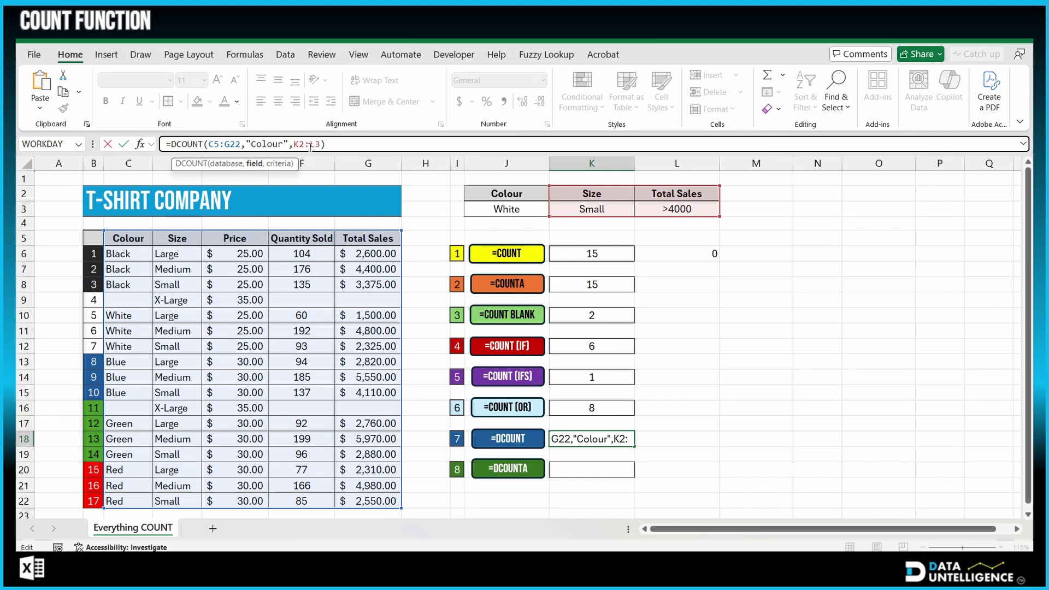
key("Return")
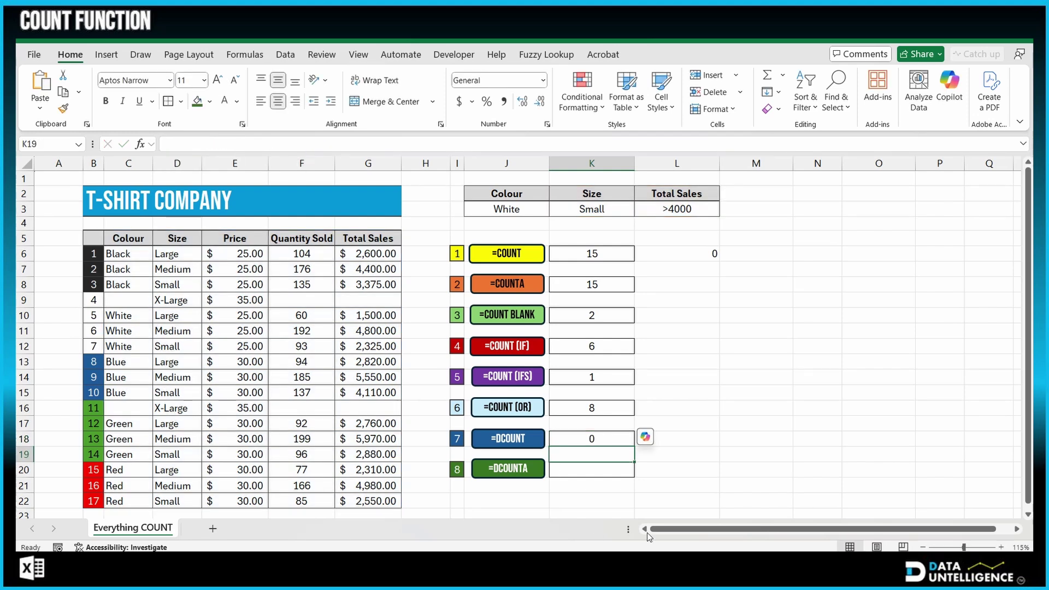
left_click(612, 437)
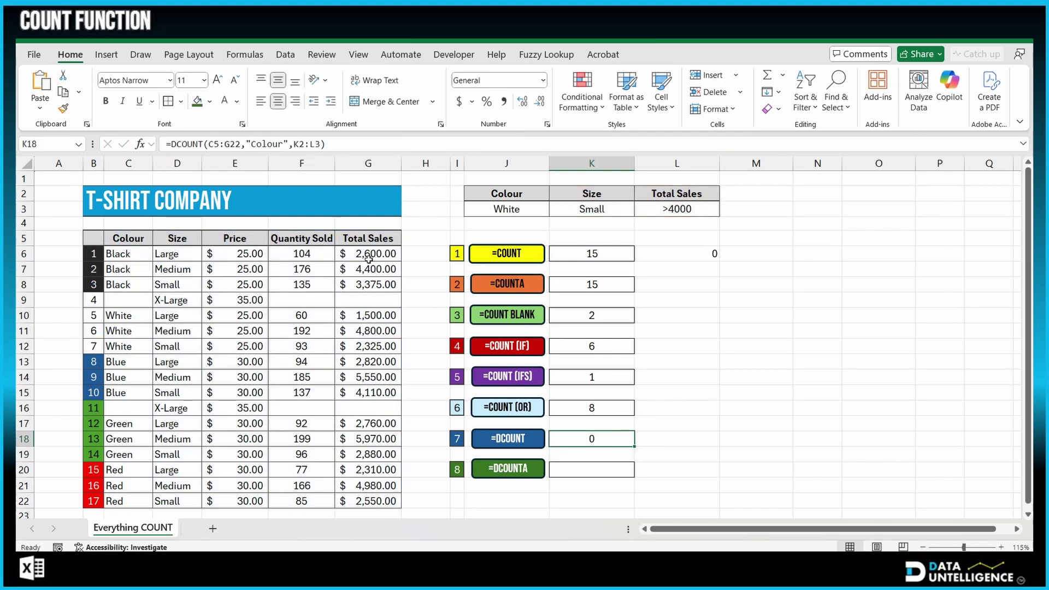
left_click_drag(367, 254, 366, 501)
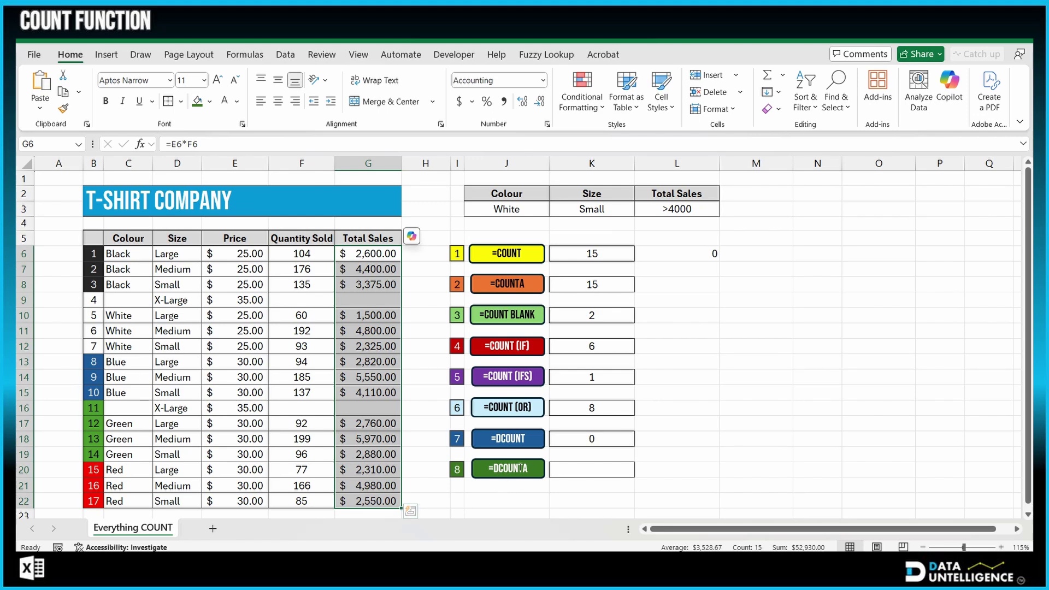
left_click(583, 440)
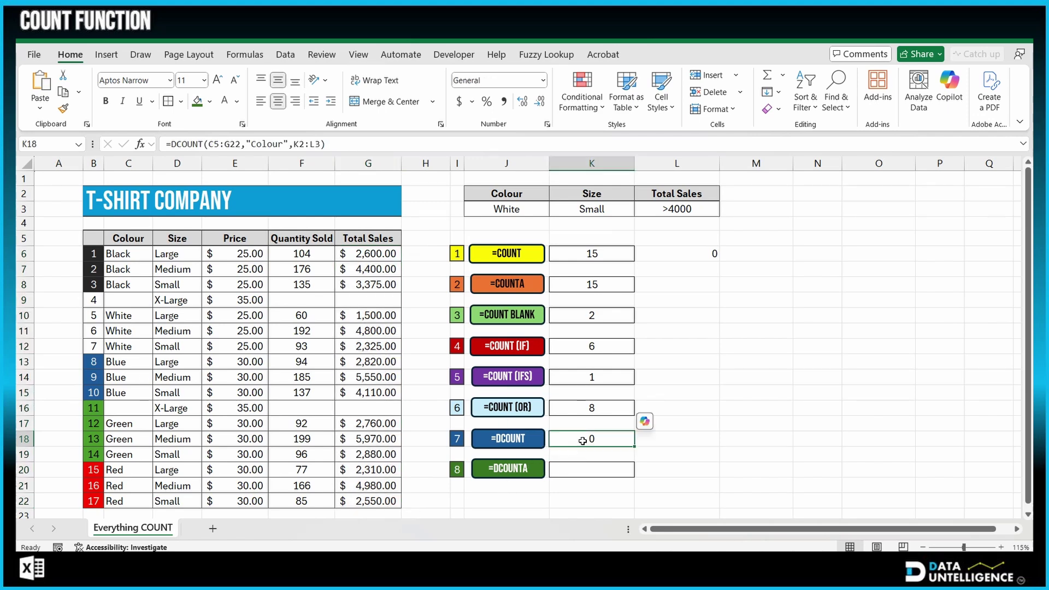
Start a DCOUNTA formula in K20 with the table range C5:G22 as the database
left_click(585, 470)
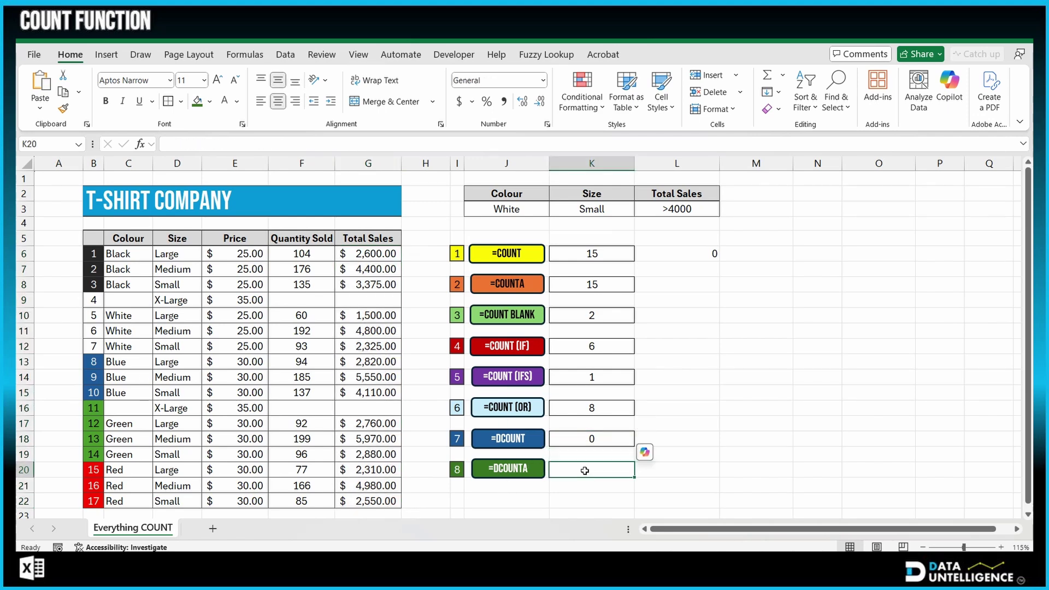
type("=dco")
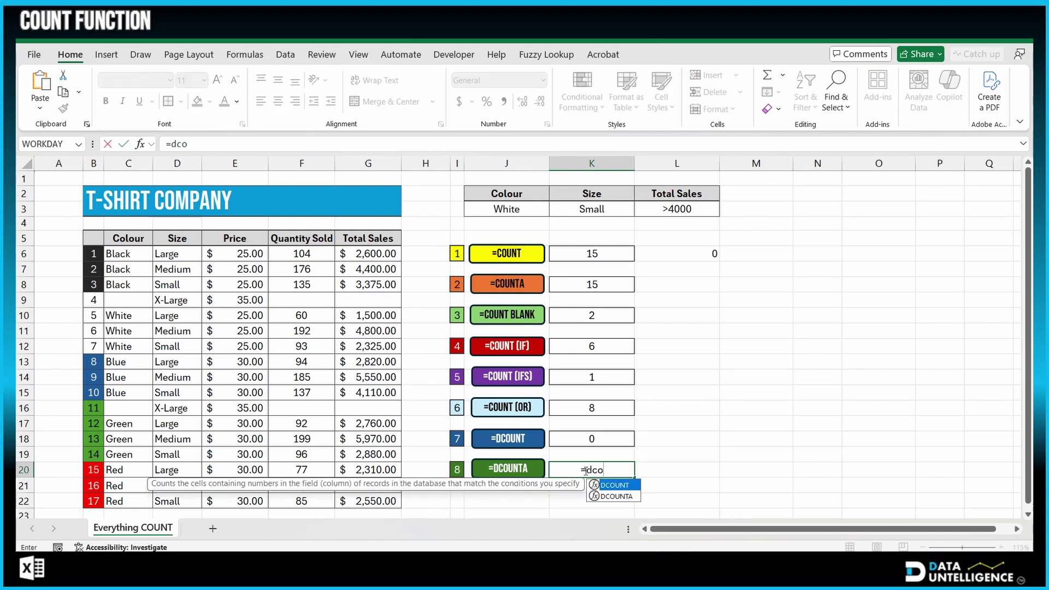
type("unta(")
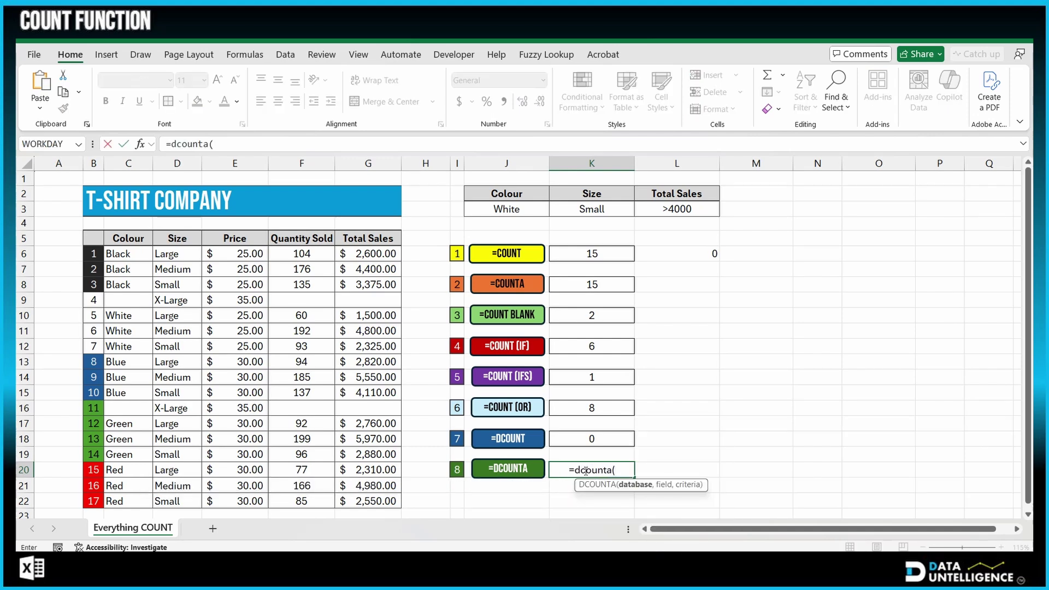
left_click_drag(133, 235, 390, 501)
type(",")
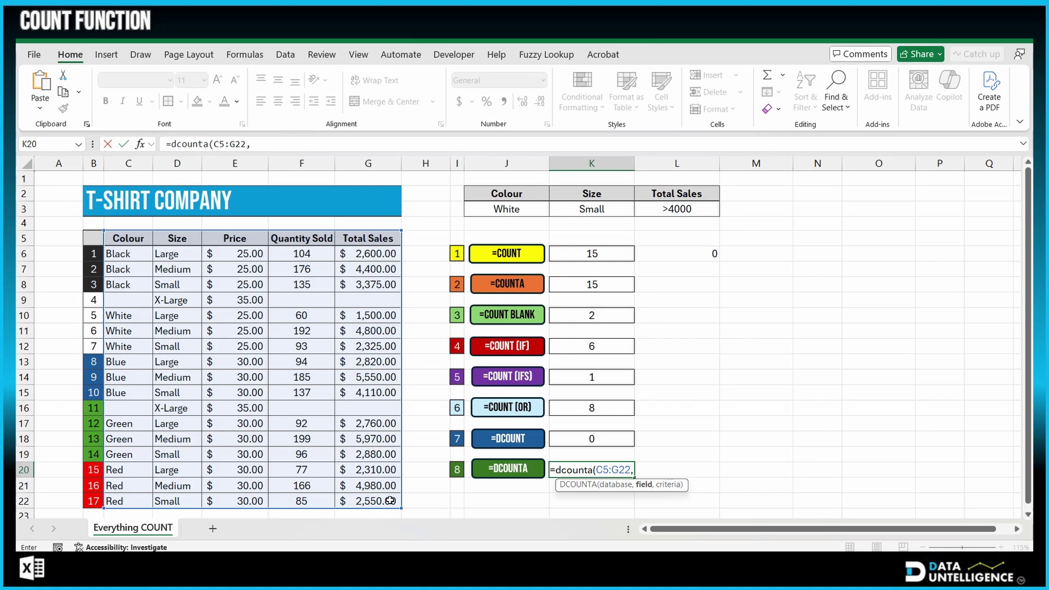
Complete the K20 DCOUNTA formula with the field "Colour" and the Size and Total Sales criteria range K2:L3, and review it
type("\"Col")
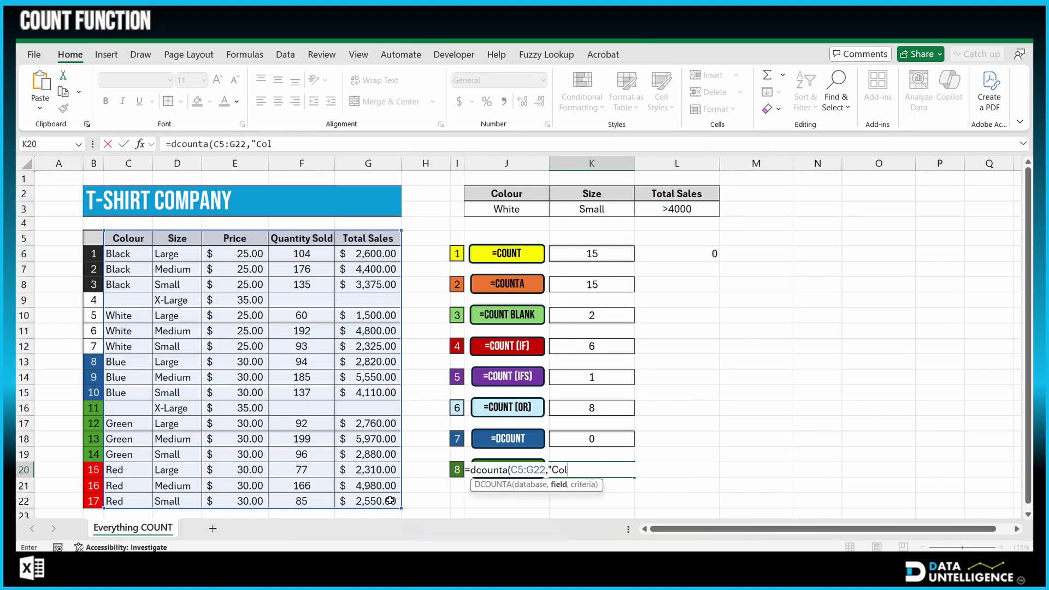
type("our\",")
left_click_drag(584, 189, 657, 207)
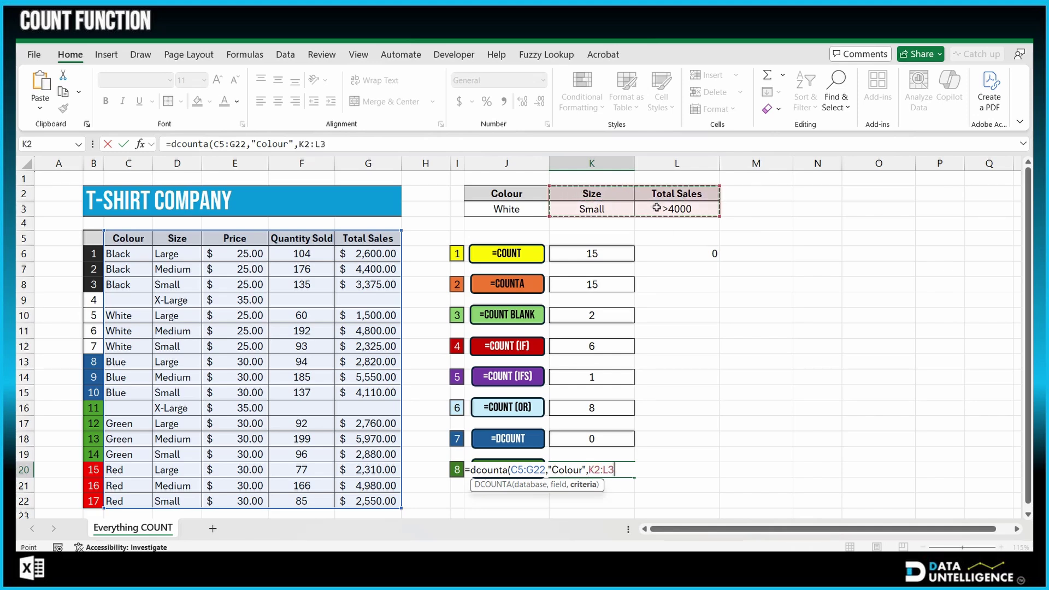
type(")")
key("Return")
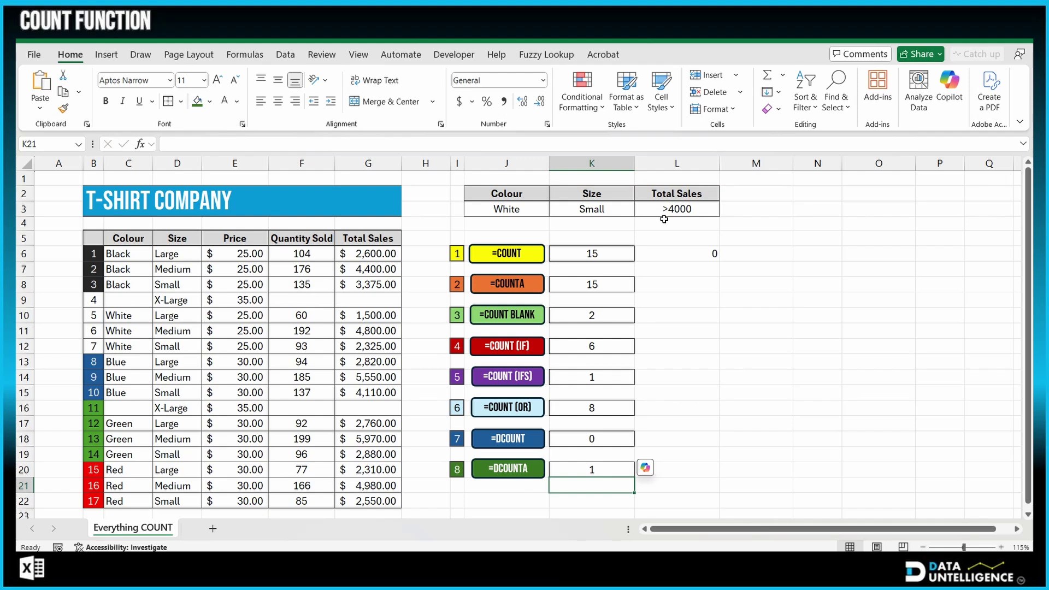
left_click(614, 468)
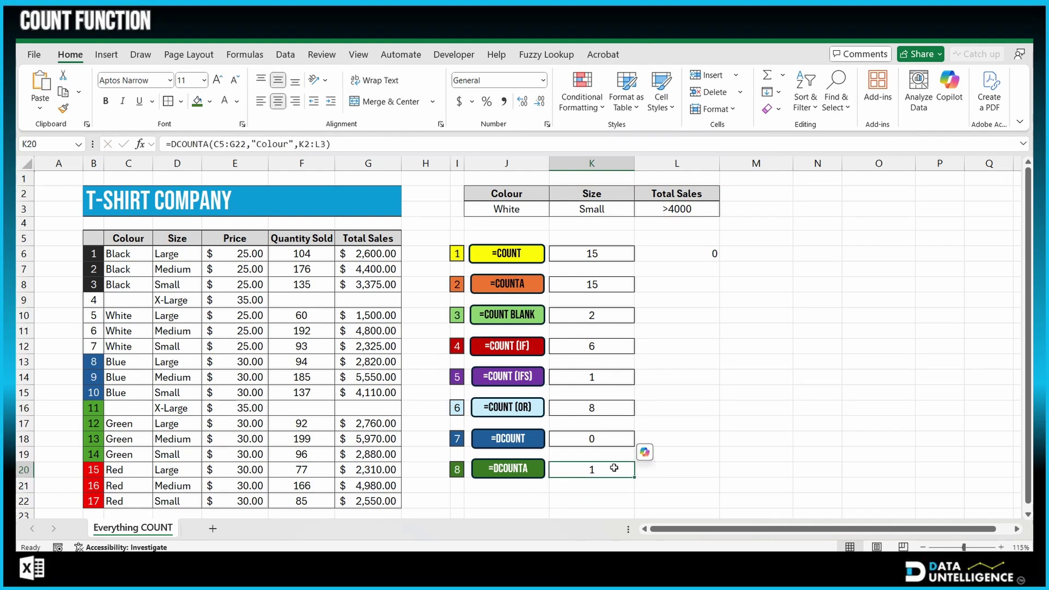
left_click(727, 405)
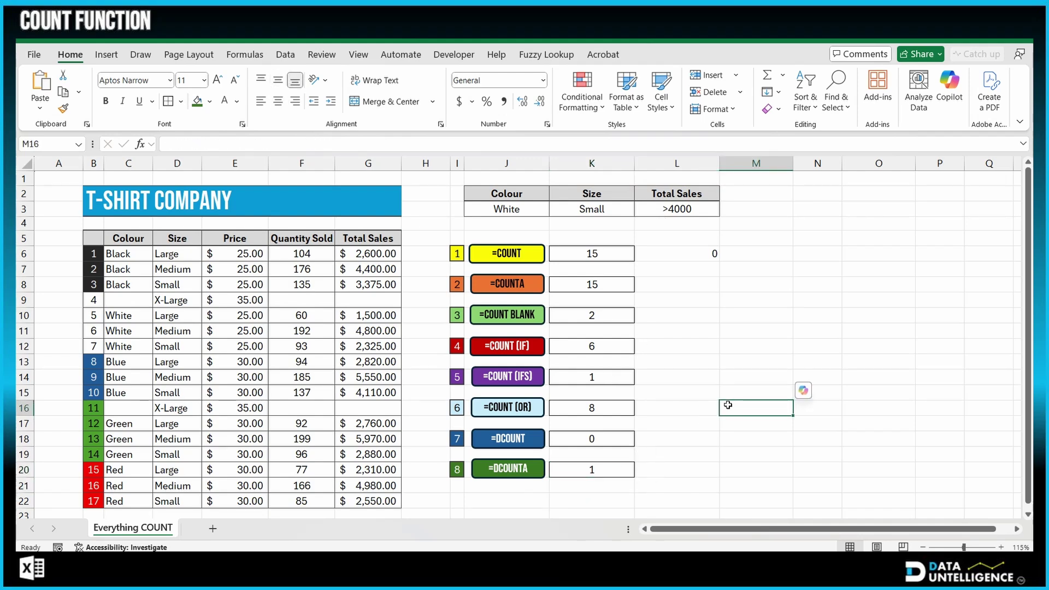